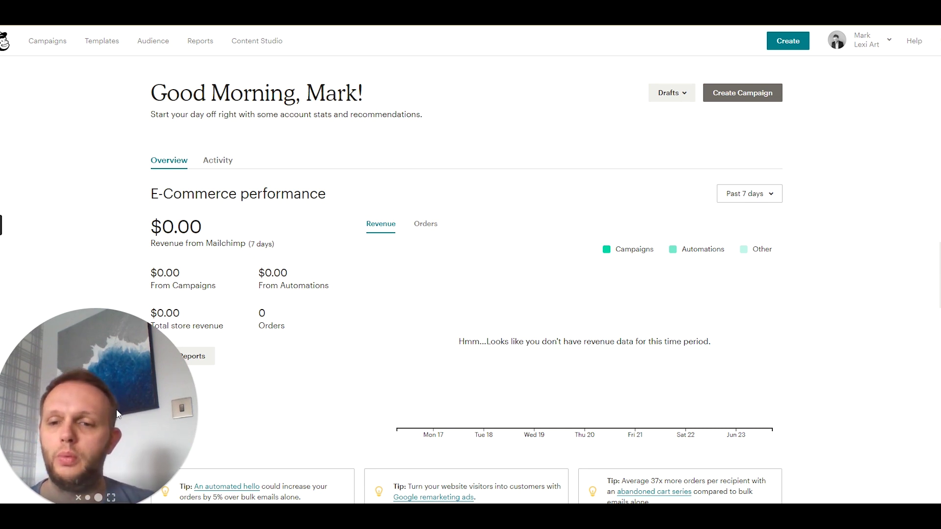
pyautogui.click(88, 498)
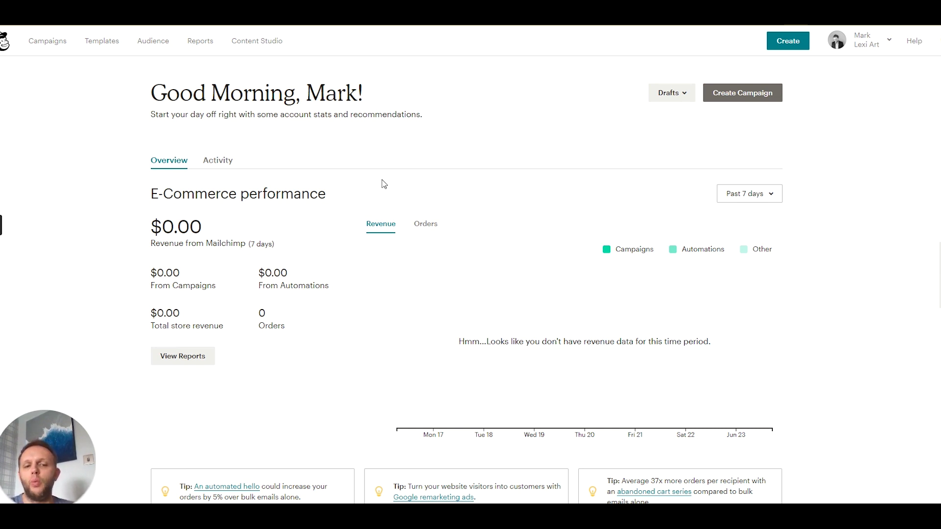
# Step: Open the Groups page in the contact management of the Lexi Art audience
pyautogui.click(144, 44)
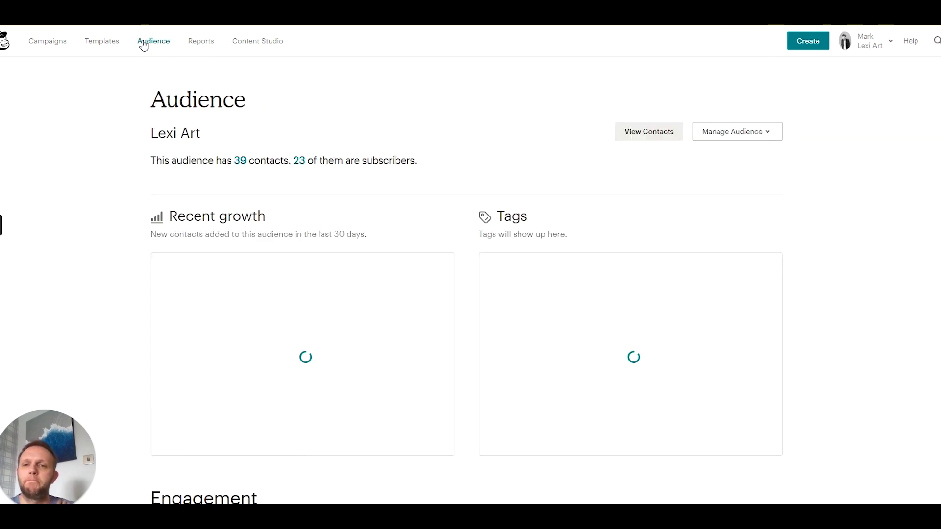
pyautogui.click(628, 140)
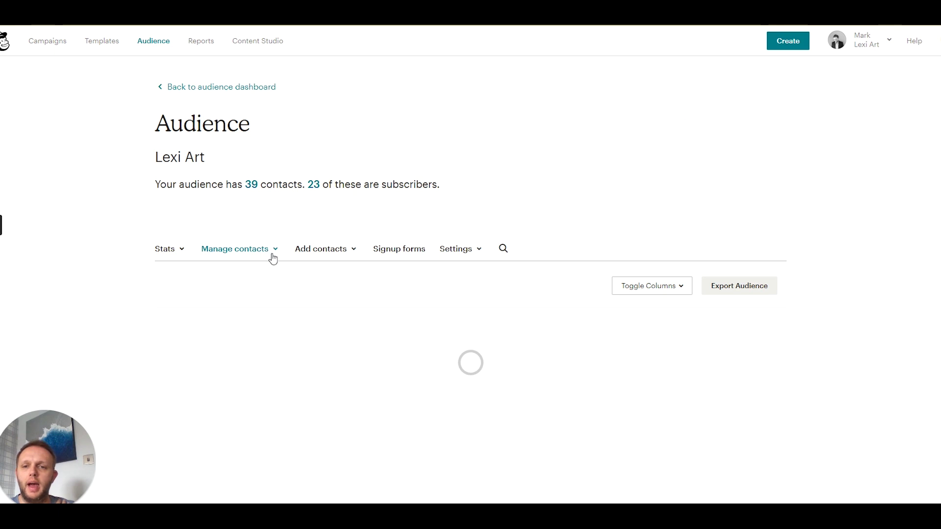
pyautogui.click(269, 253)
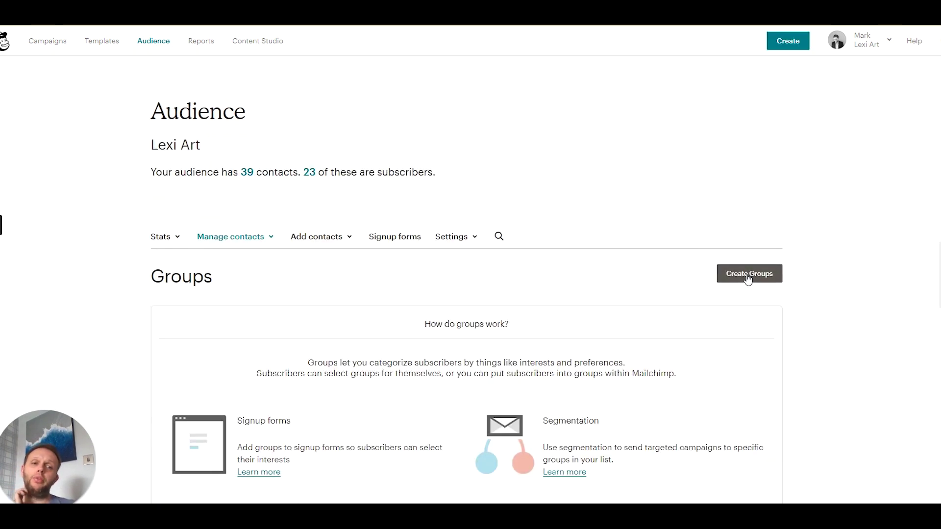
# Step: Start creating groups that are not shown on the signup form, with Demo Seq as the group category
pyautogui.click(748, 278)
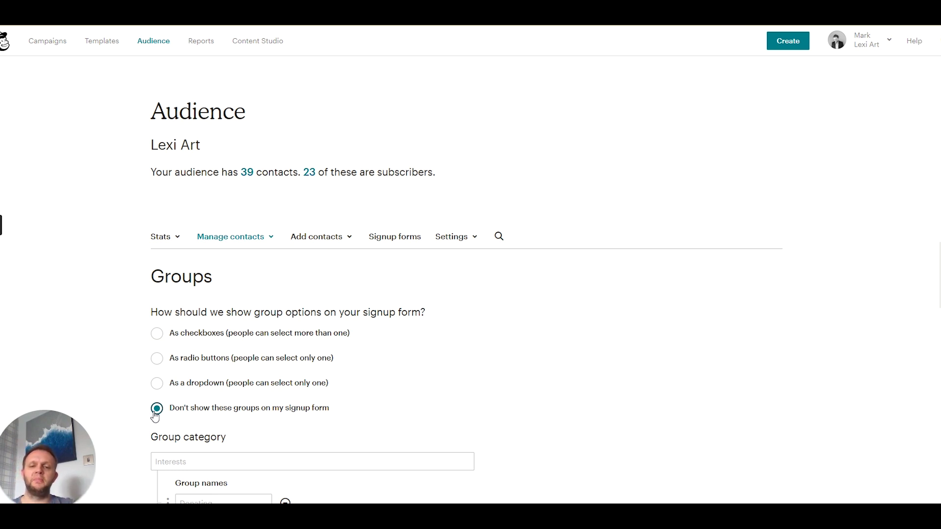
pyautogui.scroll(-3, 131, 392)
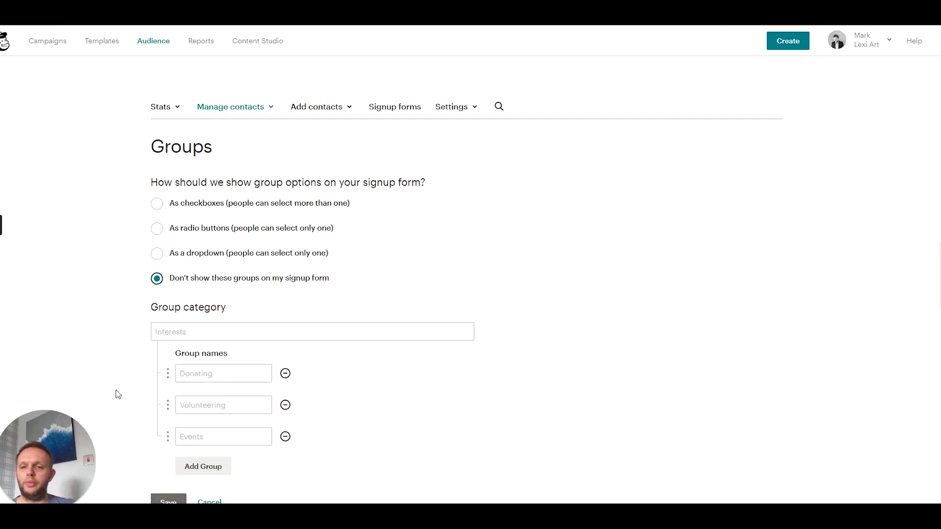
pyautogui.click(200, 333)
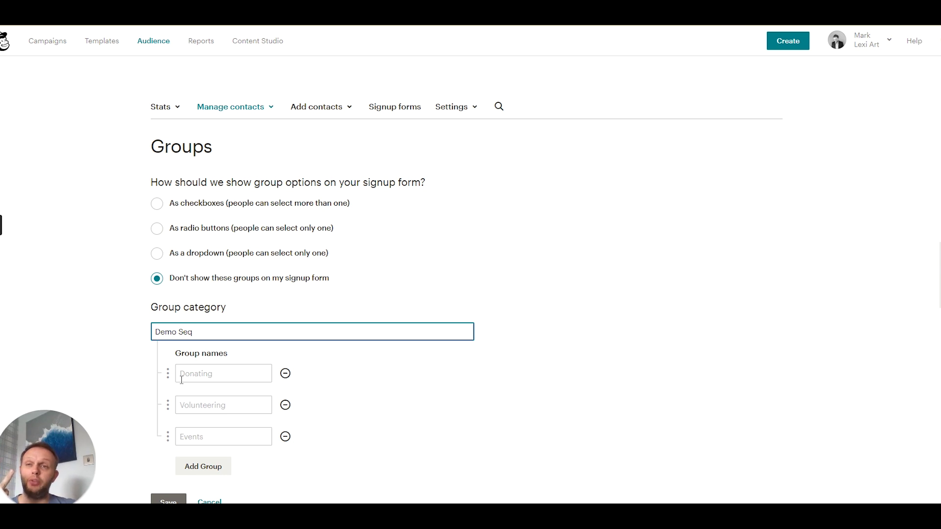
# Step: Add a fourth group entry to the category and name the first three groups Email1, Email2 and Email3
pyautogui.click(213, 471)
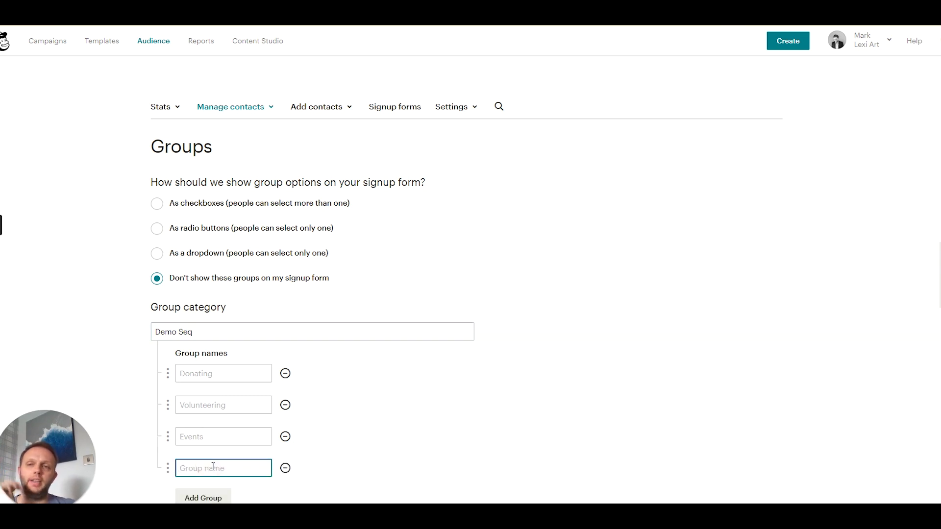
pyautogui.click(214, 372)
pyautogui.write('E')
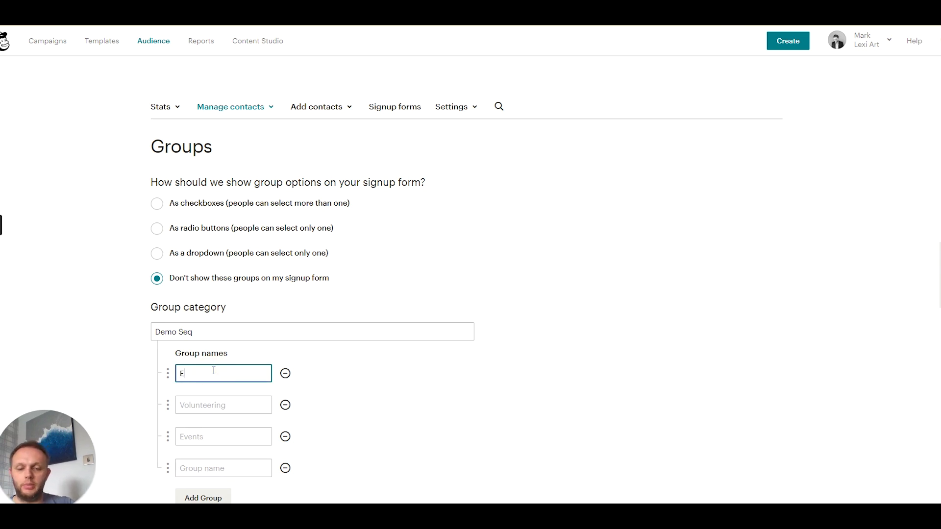
pyautogui.write('amil1')
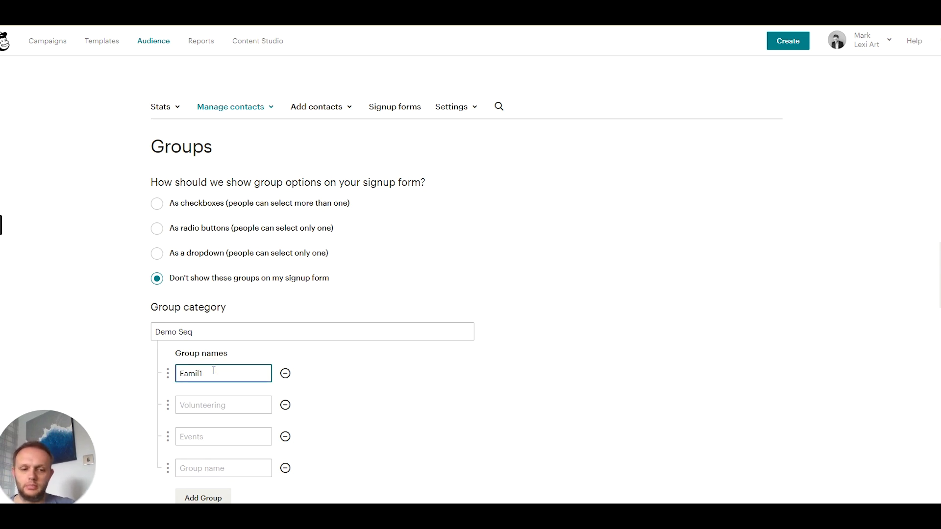
pyautogui.press('BackSpace')
pyautogui.press('BackSpace')
pyautogui.press('BackSpace')
pyautogui.press('BackSpace')
pyautogui.press('BackSpace')
pyautogui.write('mai')
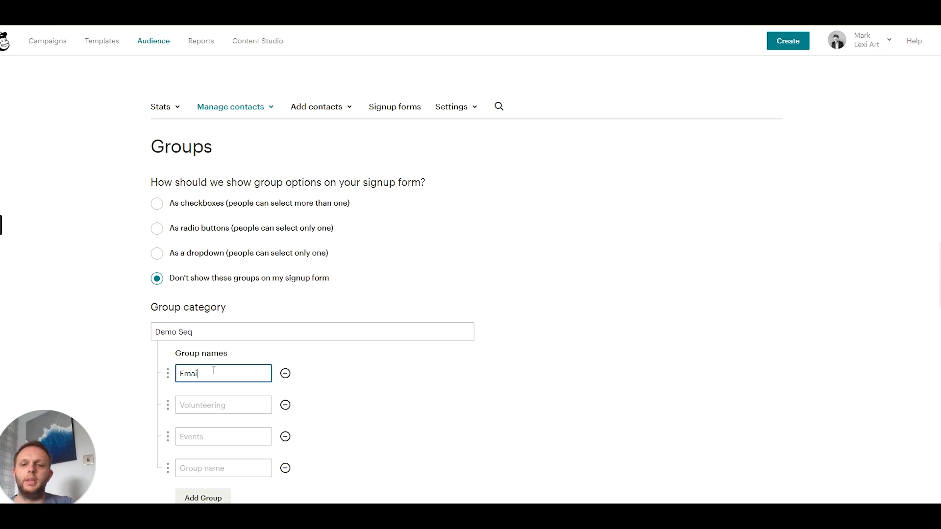
pyautogui.write('Ema')
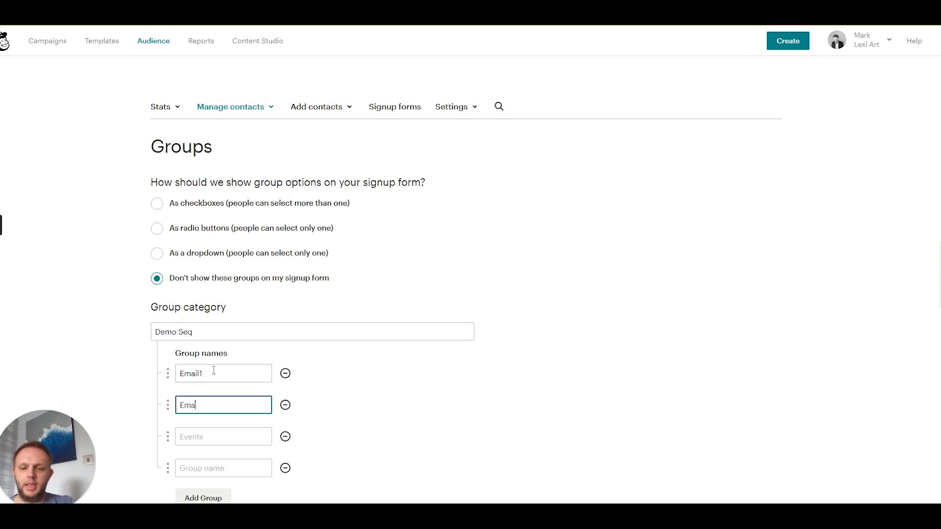
pyautogui.write('il2')
pyautogui.press('Tab')
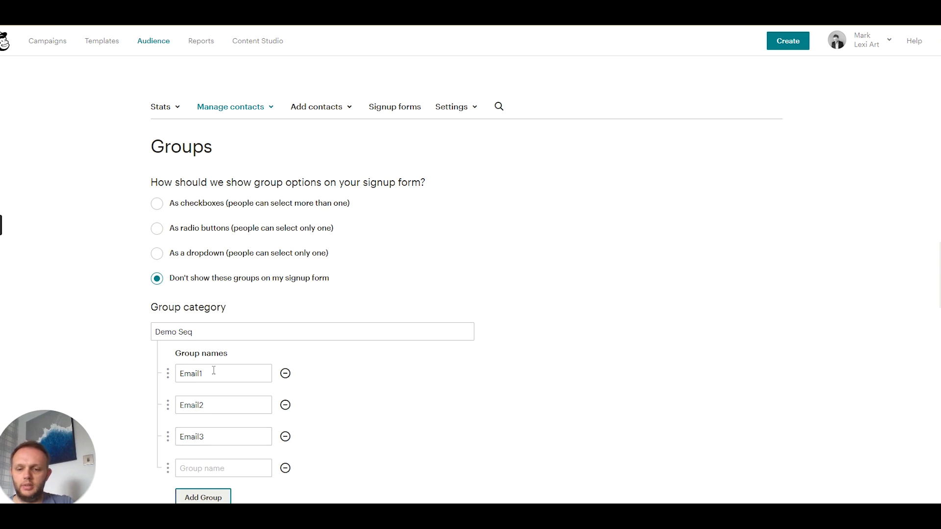
# Step: Name the fourth group EmailComplete and save the new groups
pyautogui.click(188, 469)
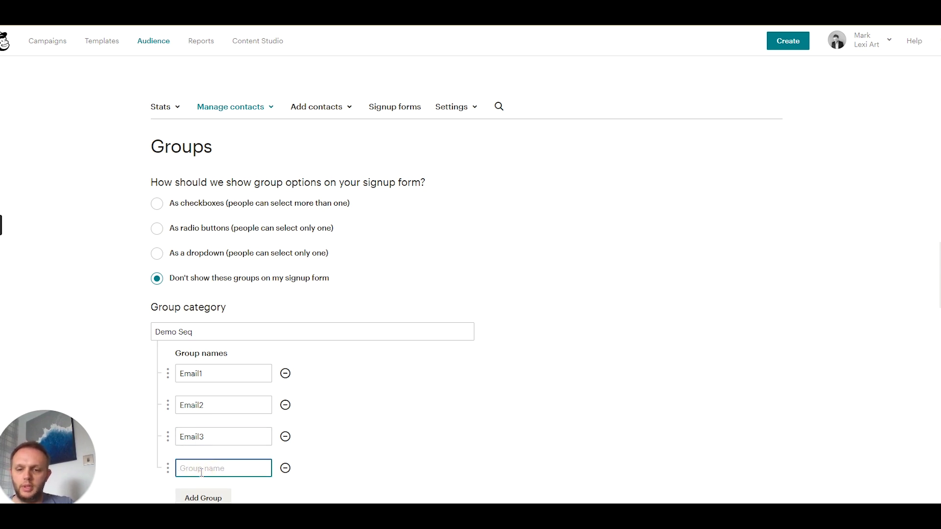
pyautogui.write('EmailComp')
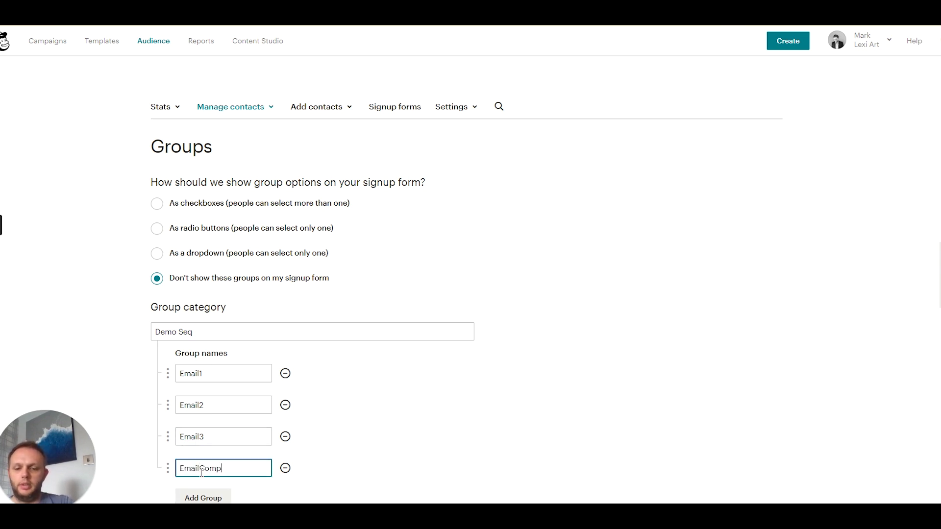
pyautogui.write('lete')
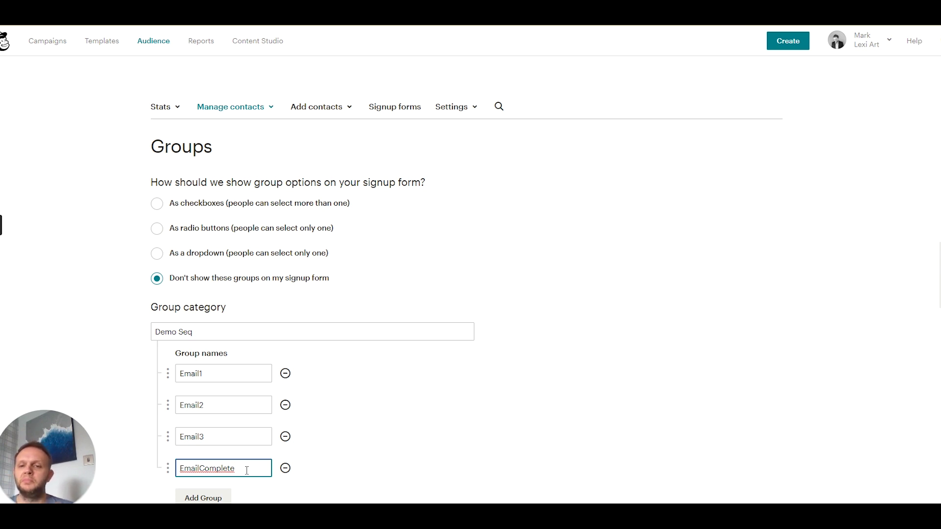
pyautogui.scroll(-1, 333, 375)
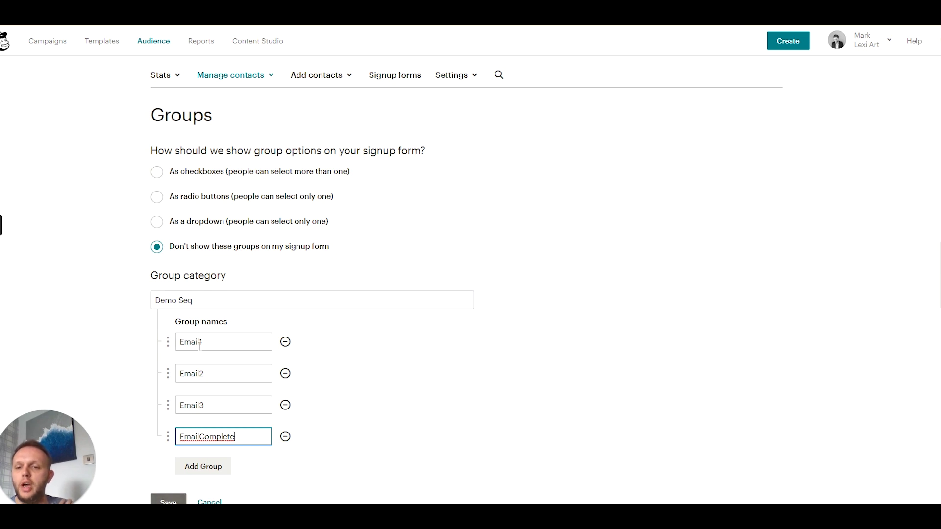
pyautogui.click(229, 344)
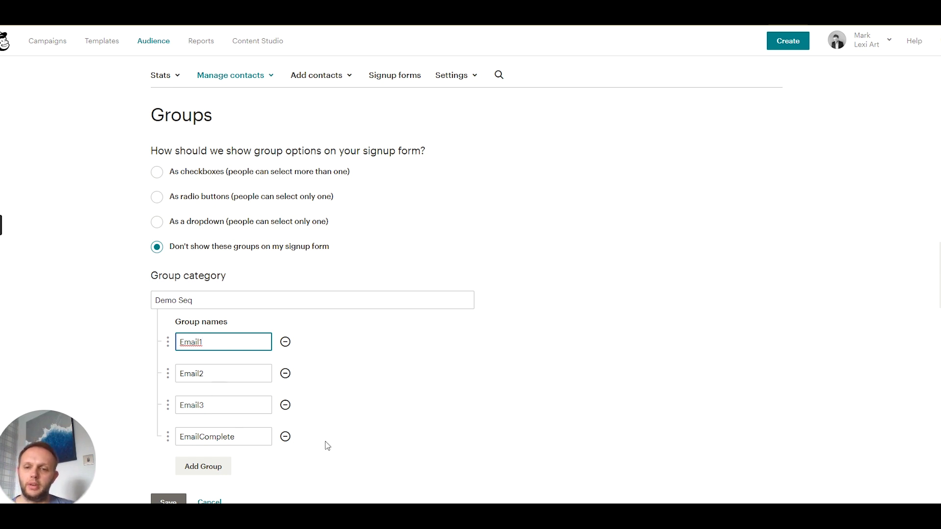
pyautogui.click(169, 500)
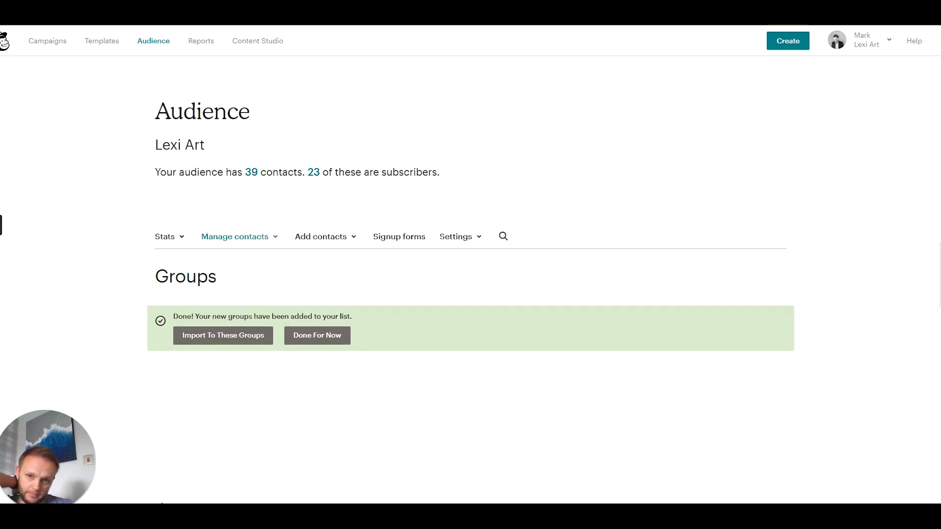
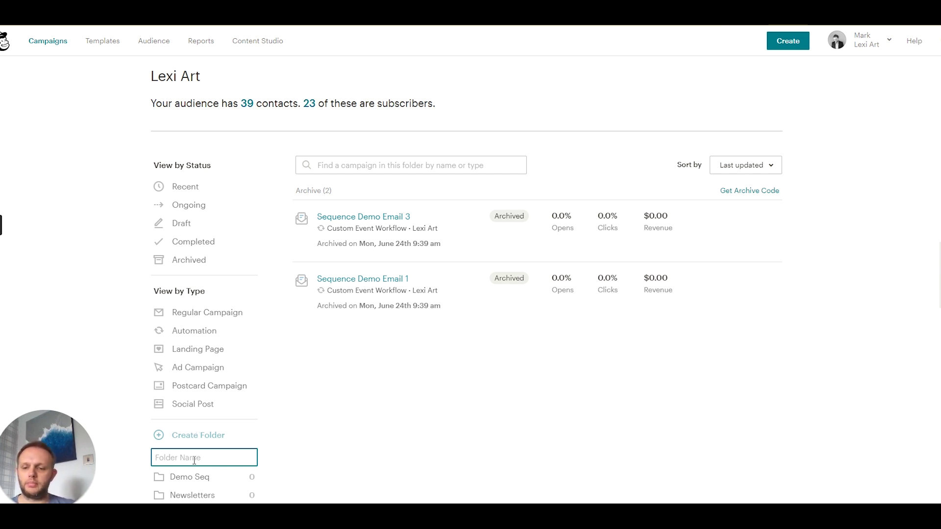
# Step: Delete the existing Demo Seq campaign folder and the accidentally created Untitled folder
pyautogui.moveTo(199, 479)
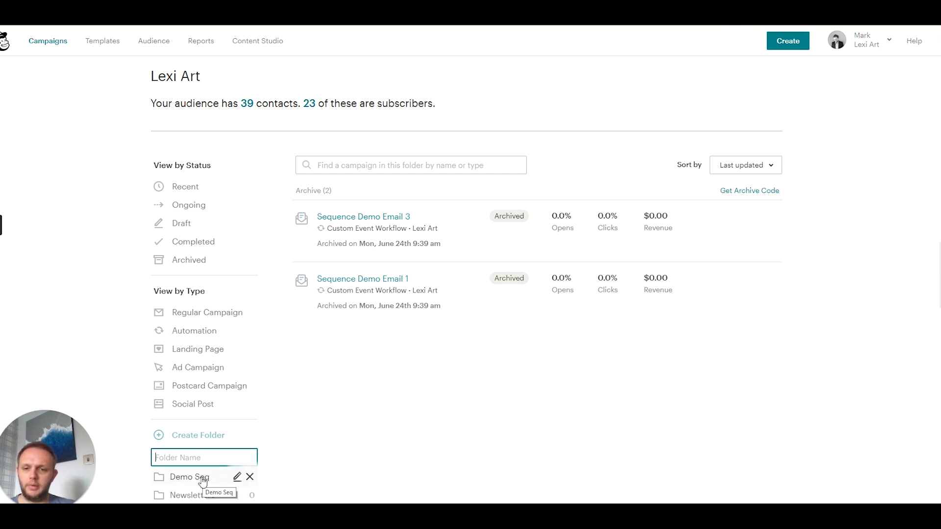
pyautogui.press('Return')
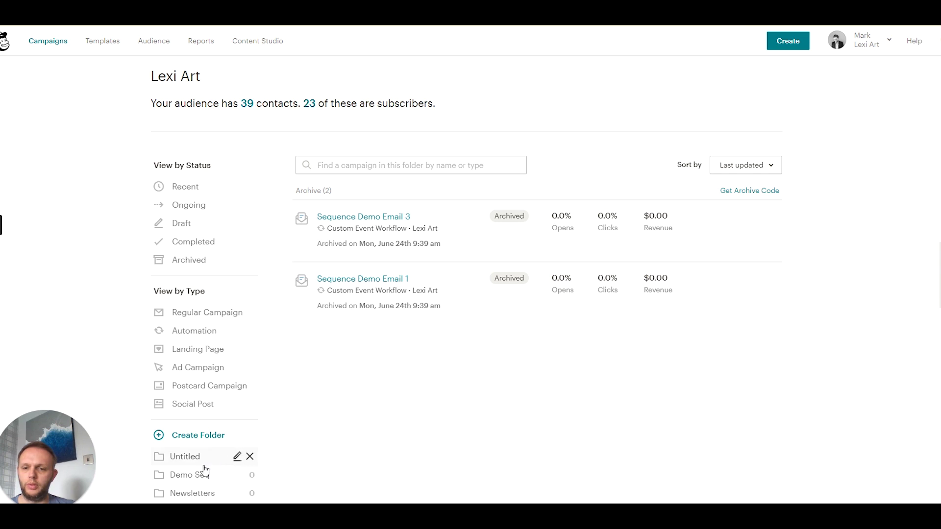
pyautogui.click(249, 475)
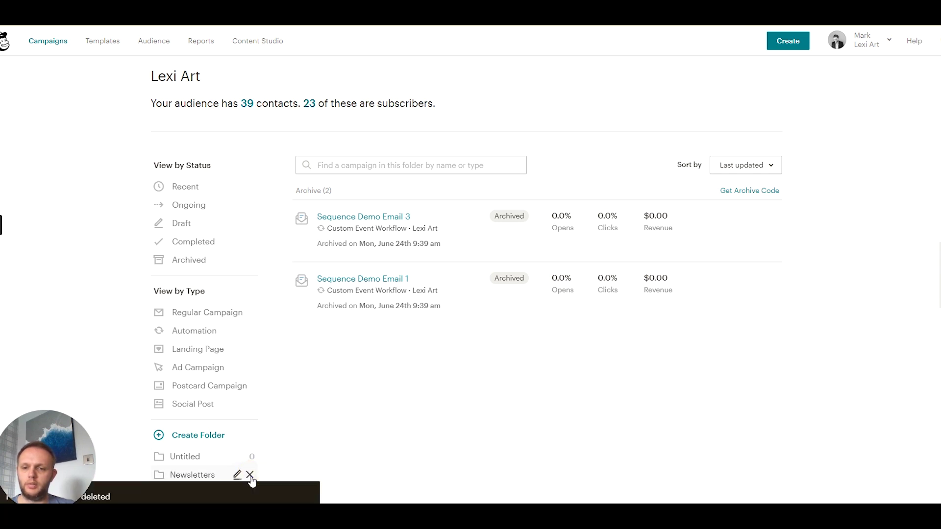
pyautogui.click(180, 461)
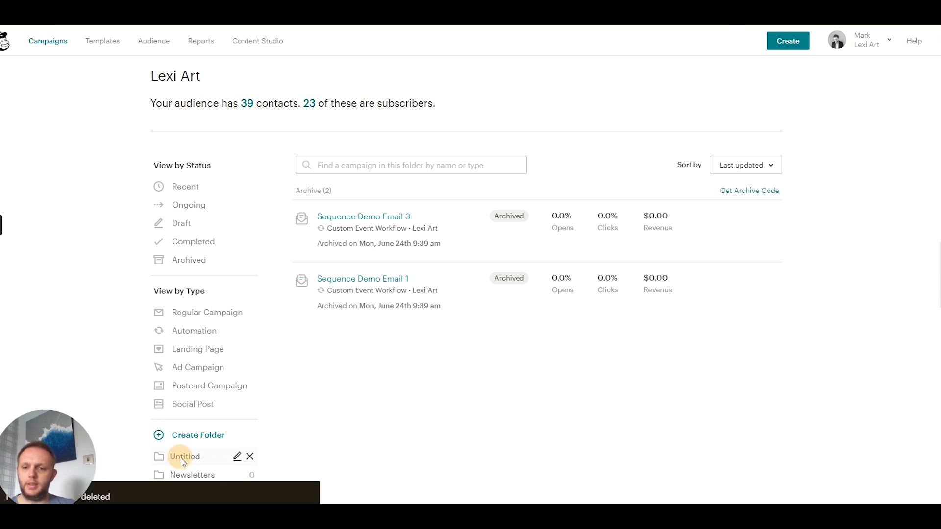
pyautogui.click(250, 457)
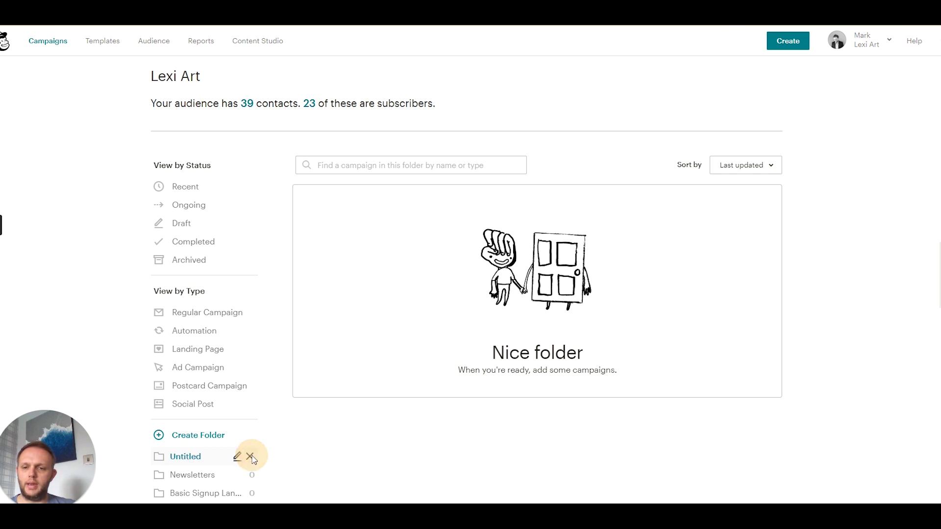
# Step: Create a campaign folder named Demo Seq and open it
pyautogui.click(184, 436)
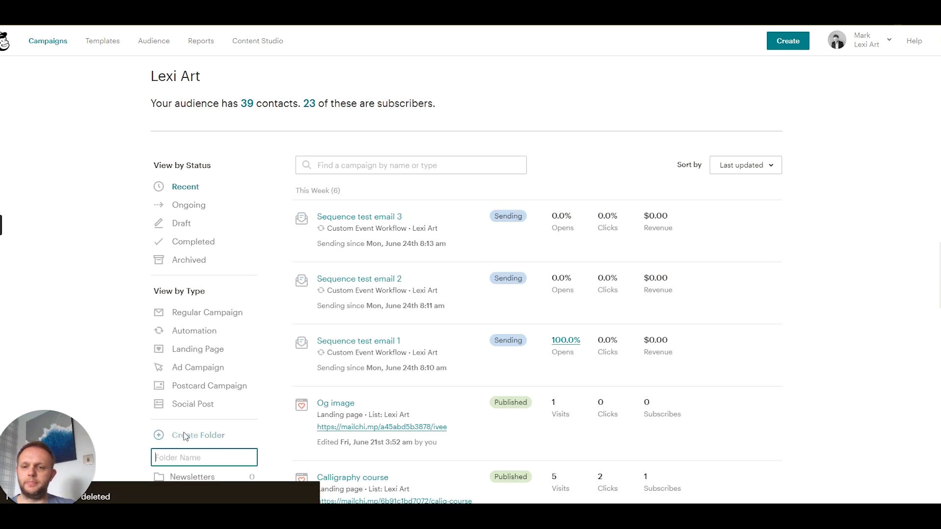
pyautogui.write('Demo Seq')
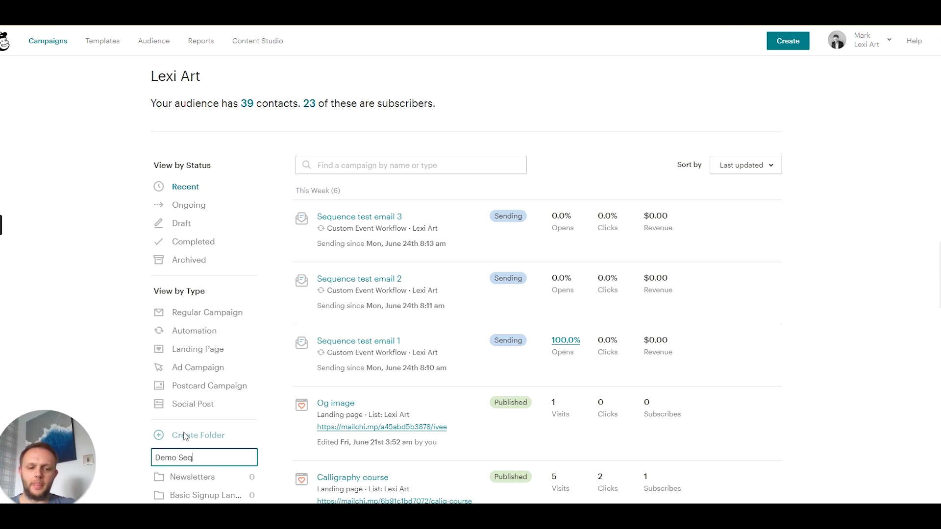
pyautogui.press('Return')
pyautogui.click(193, 456)
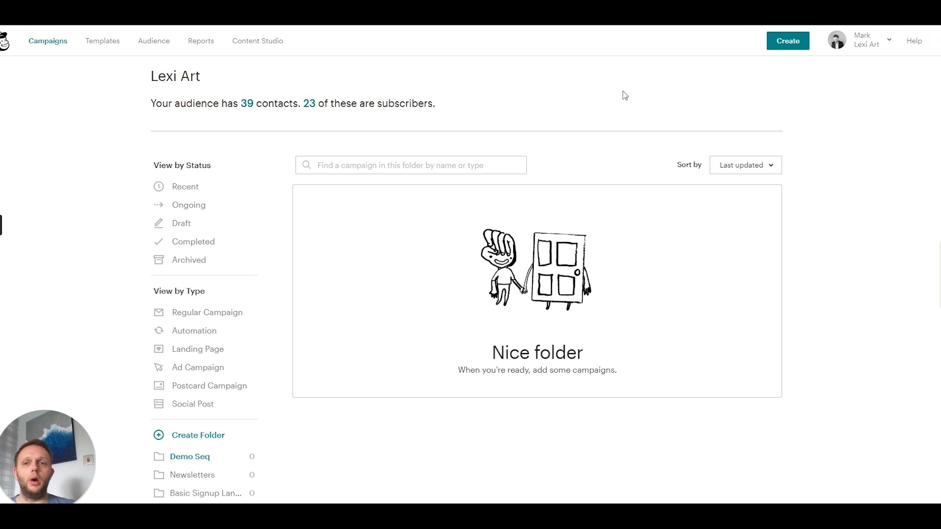
# Step: Start creating a custom automated email campaign
pyautogui.click(784, 41)
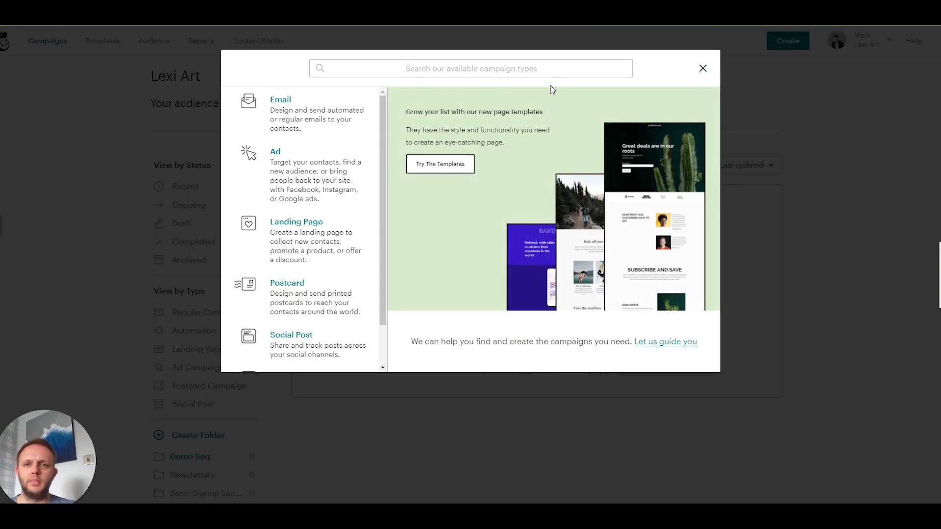
pyautogui.click(278, 100)
pyautogui.click(464, 106)
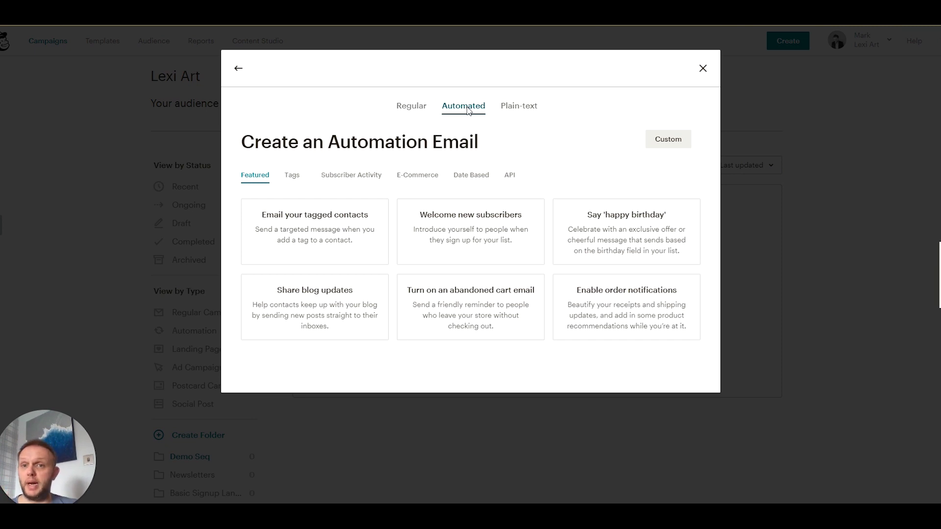
pyautogui.click(346, 179)
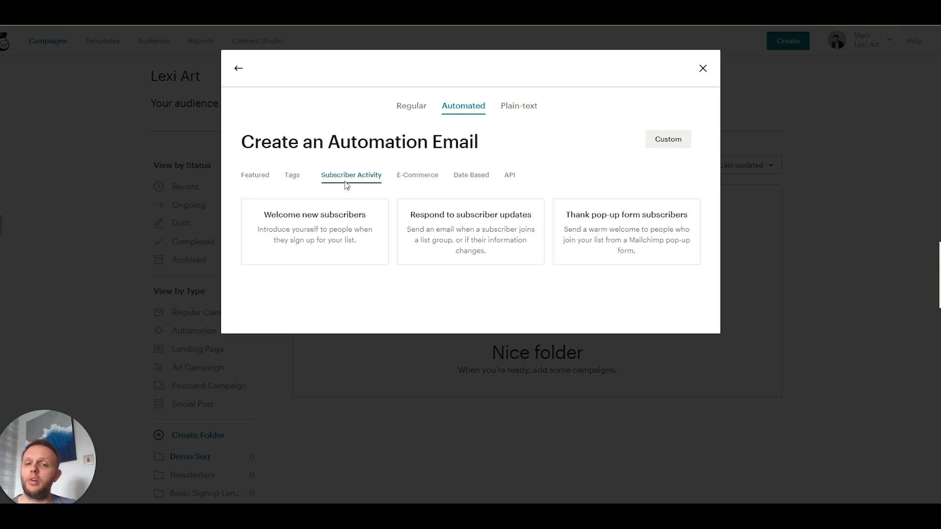
pyautogui.click(667, 141)
# Step: Name the automated campaign Demo Seq Email 1 and begin building its workflow
pyautogui.click(382, 241)
pyautogui.moveTo(383, 241); pyautogui.dragTo(292, 244)
pyautogui.write('Demo')
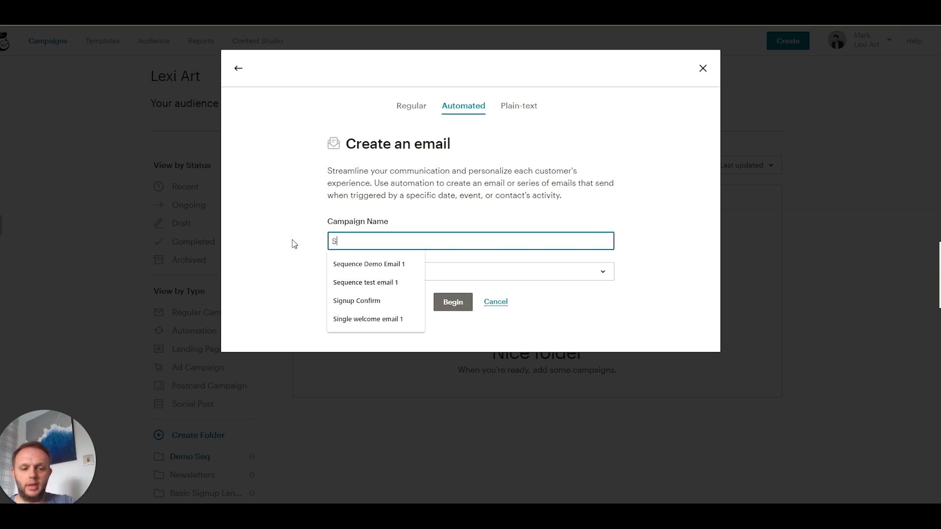
pyautogui.write(' Se')
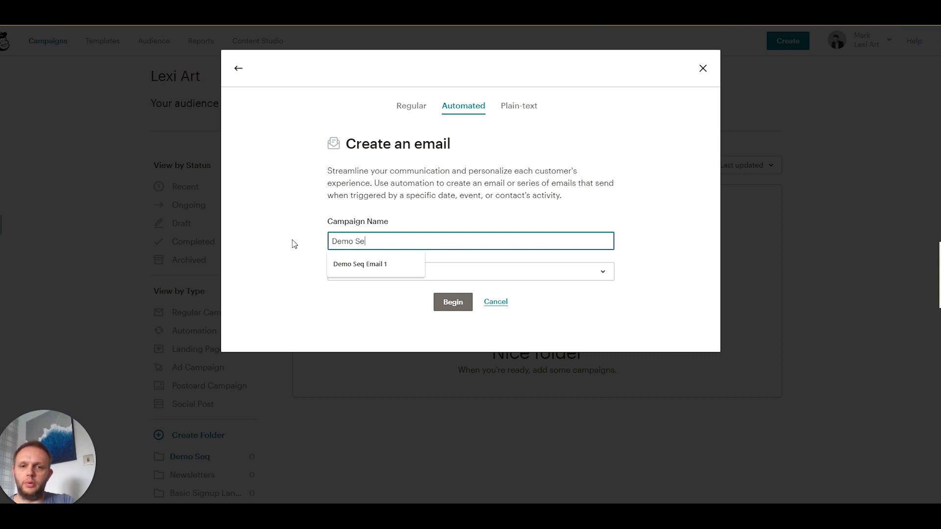
pyautogui.write('q Email 1')
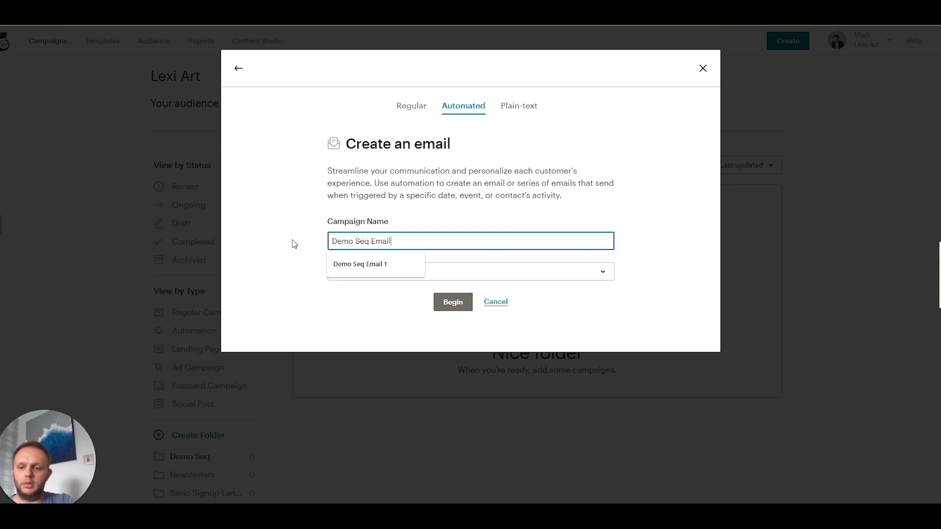
pyautogui.click(444, 300)
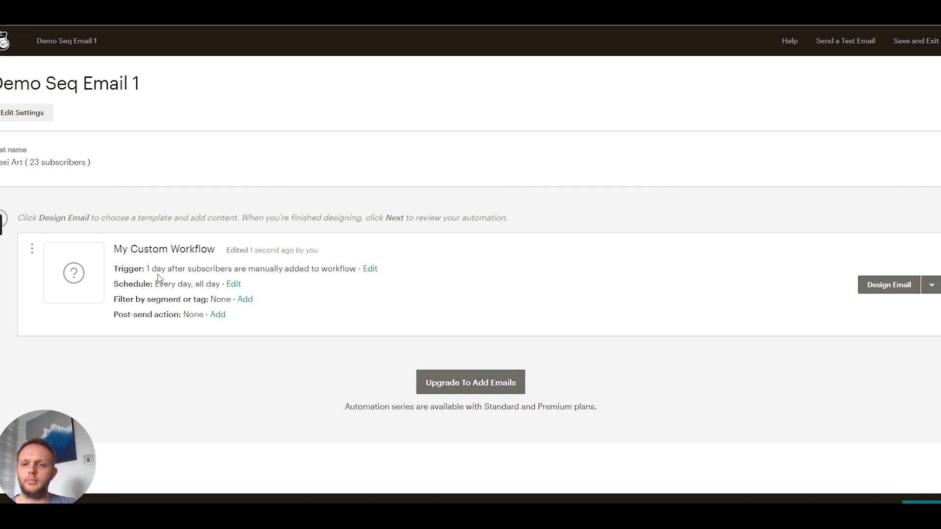
# Step: Change the workflow's trigger from manual add to the audience management trigger Joins group
pyautogui.click(372, 269)
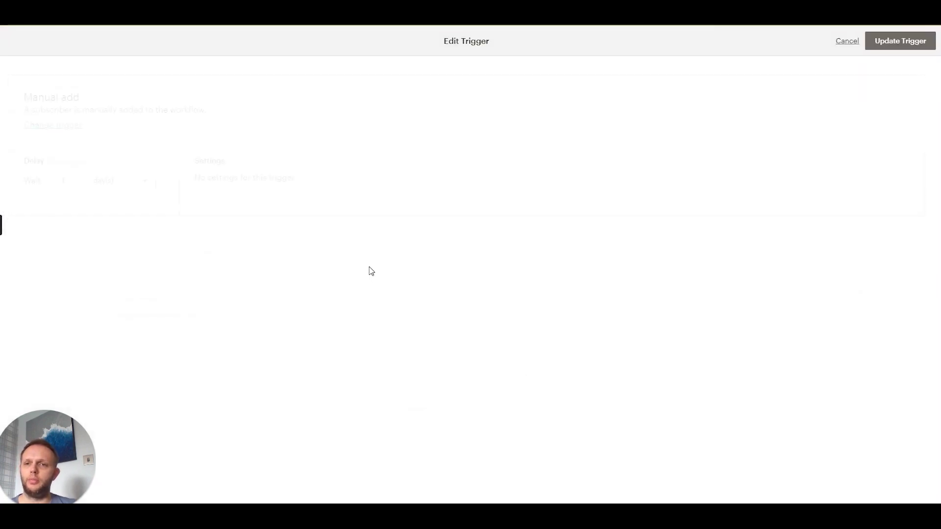
pyautogui.click(57, 126)
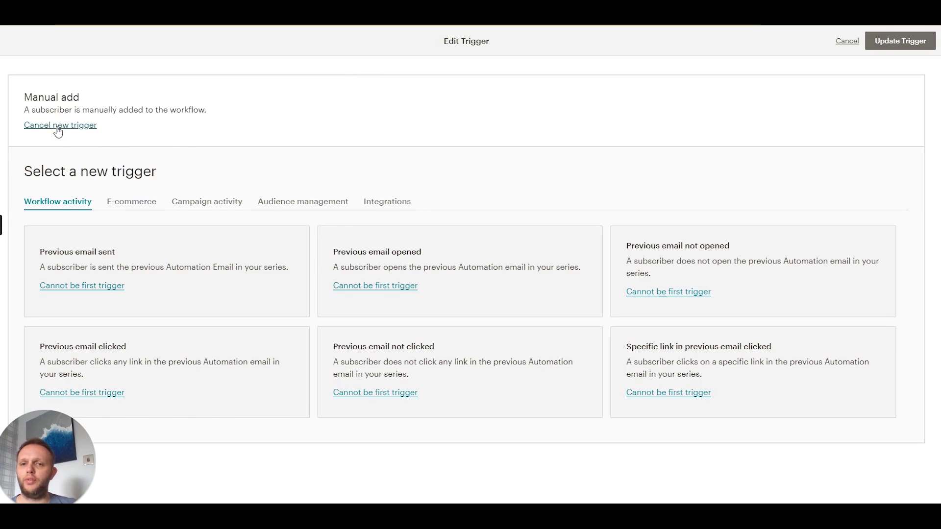
pyautogui.click(300, 204)
pyautogui.click(68, 368)
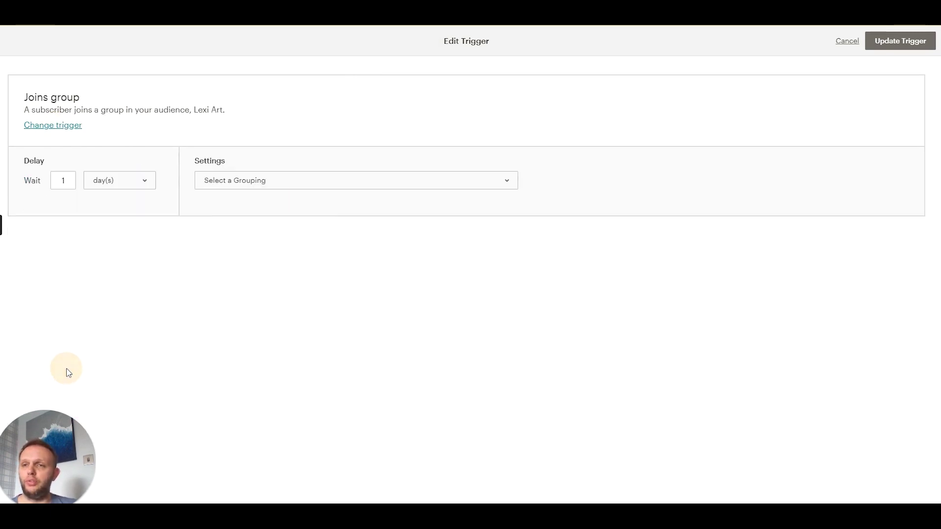
# Step: Examine the trigger options available for campaign activity, workflow activity, e-commerce and audience management
pyautogui.click(47, 126)
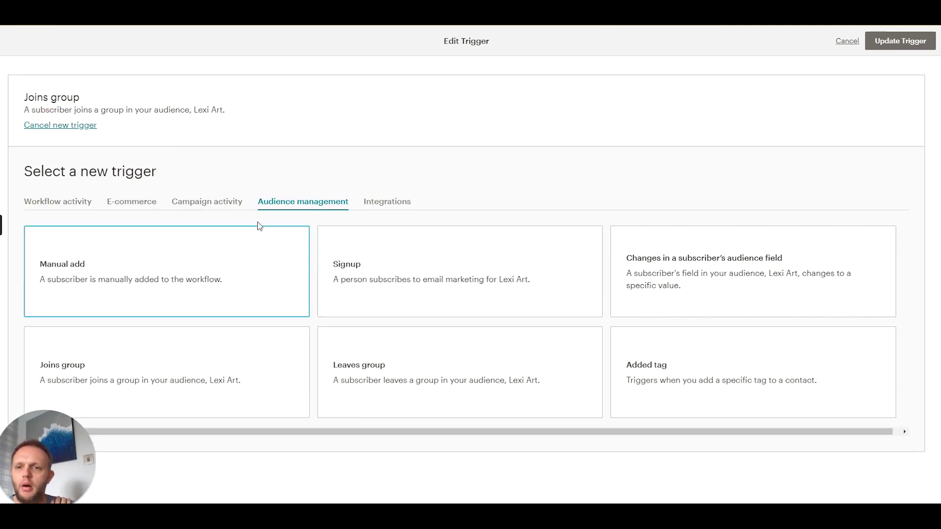
pyautogui.click(220, 206)
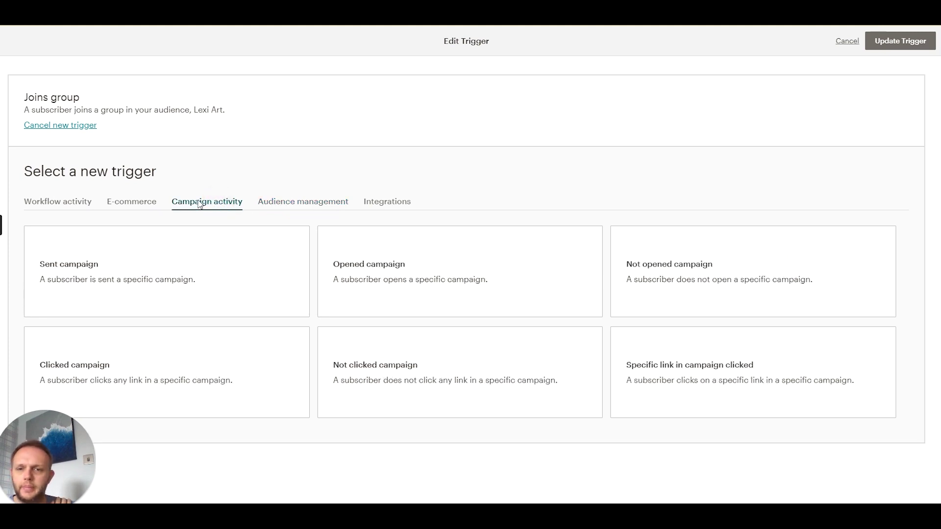
pyautogui.click(66, 201)
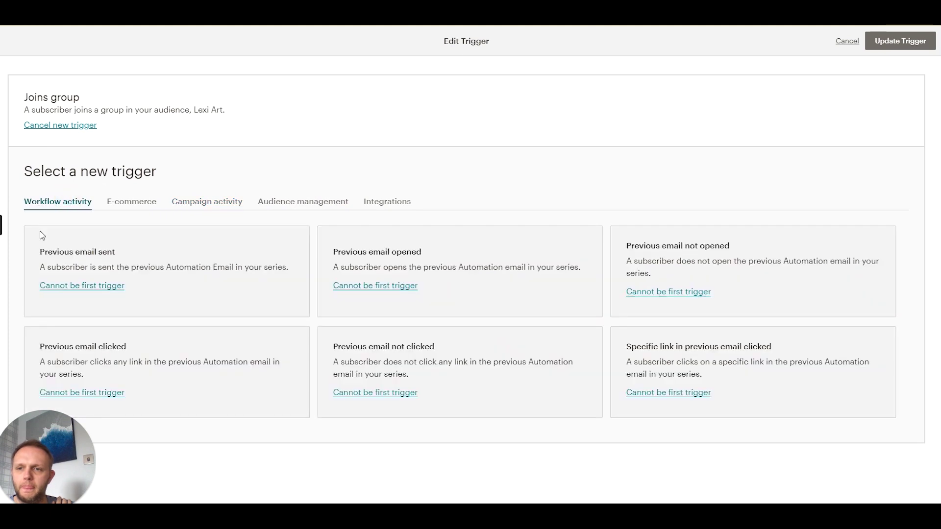
pyautogui.click(133, 202)
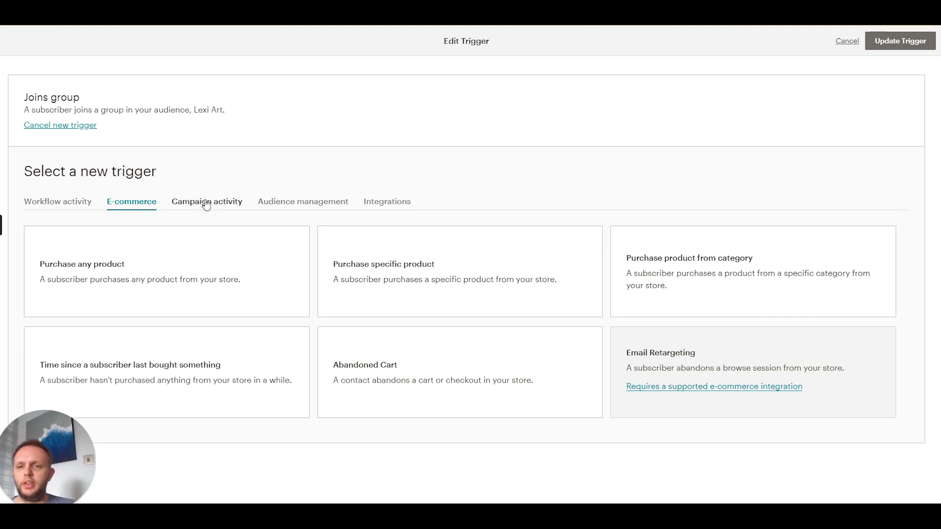
pyautogui.click(195, 203)
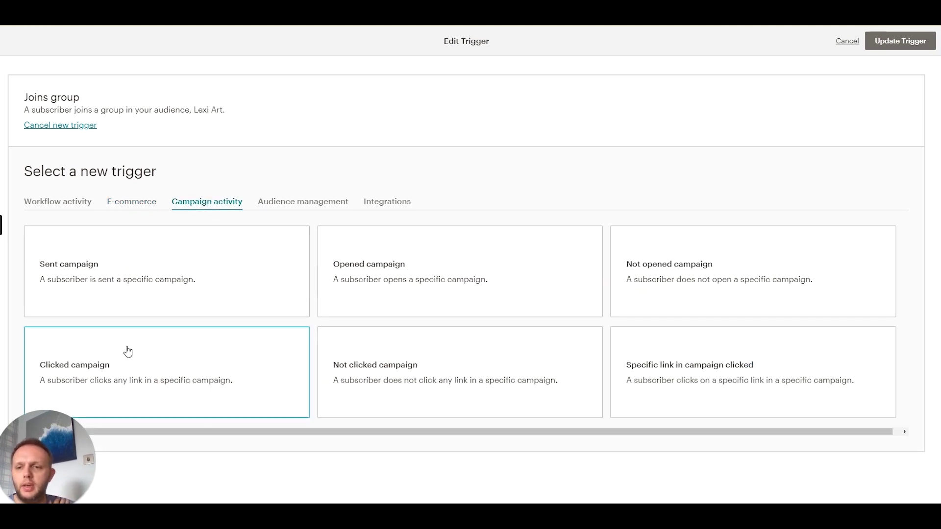
pyautogui.click(286, 204)
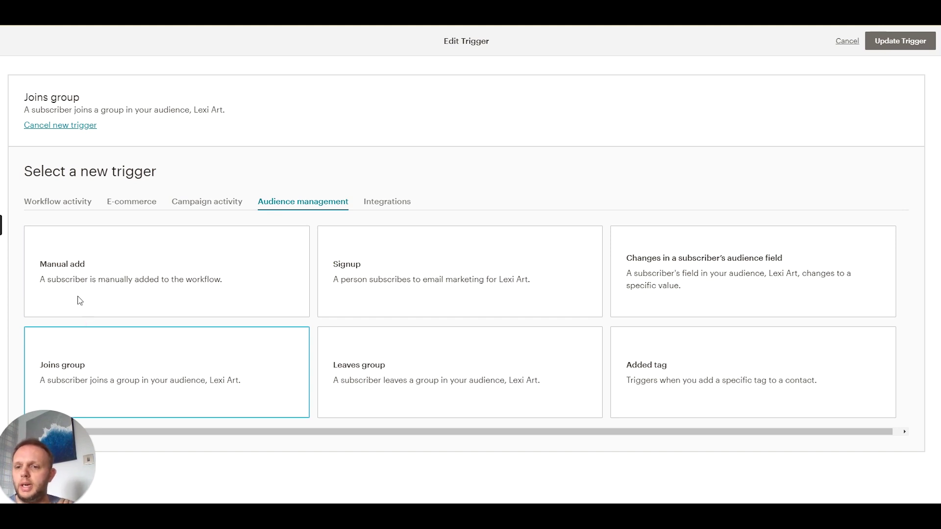
# Step: Set the trigger to fire immediately when a subscriber joins the Email1 group in Demo Seq, and update it
pyautogui.click(82, 377)
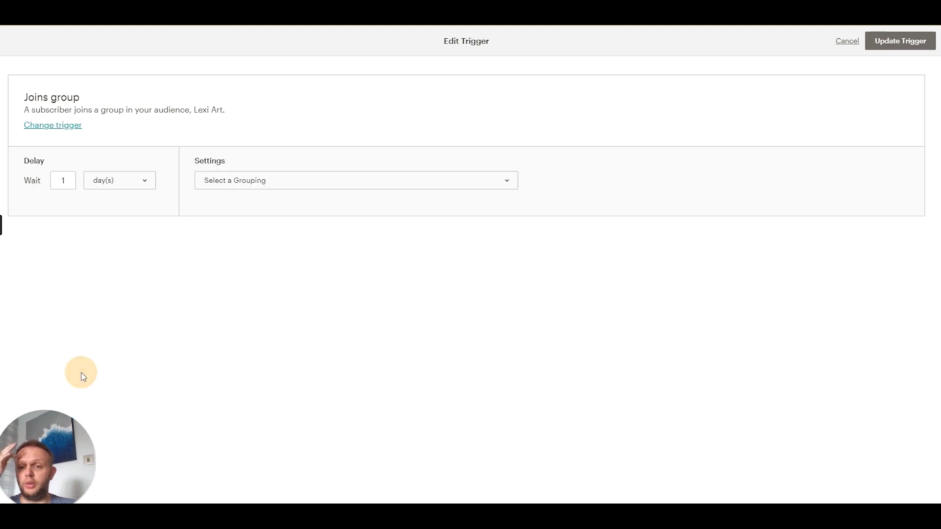
pyautogui.click(113, 179)
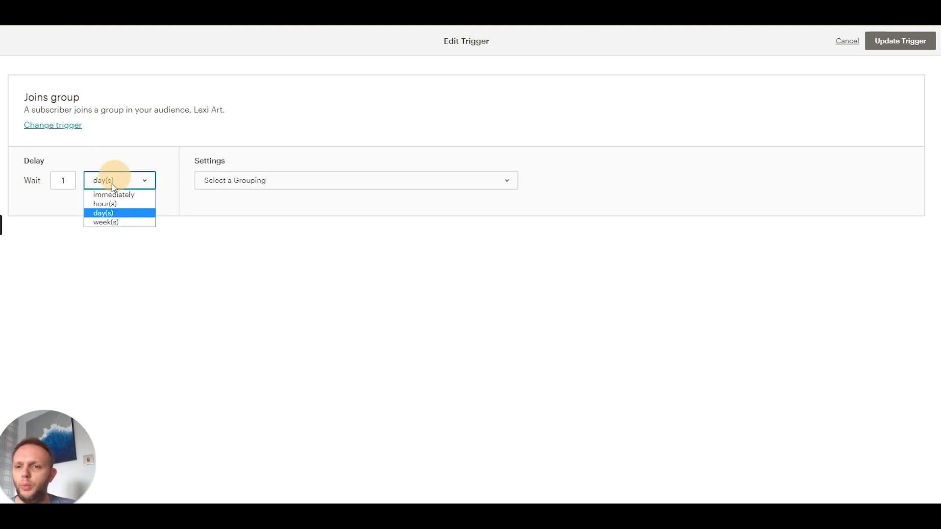
pyautogui.click(108, 192)
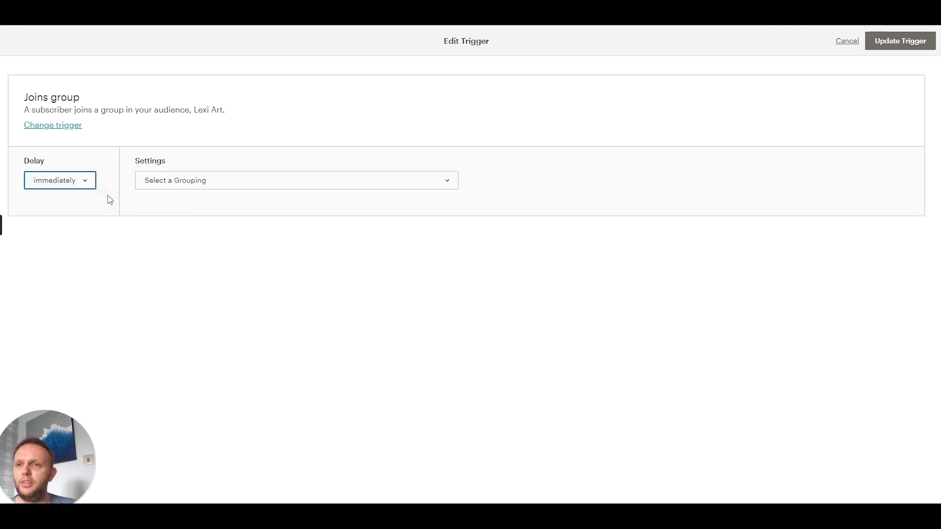
pyautogui.click(204, 181)
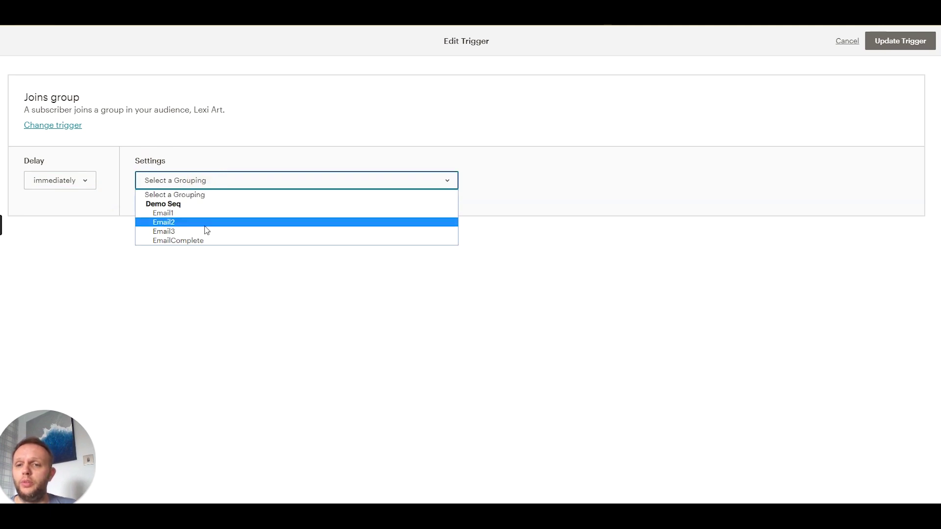
pyautogui.click(180, 214)
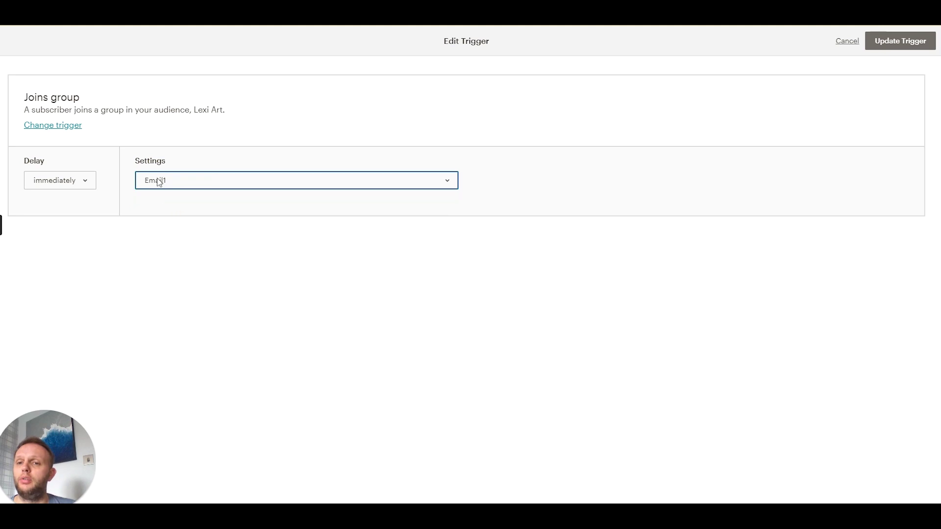
pyautogui.click(900, 42)
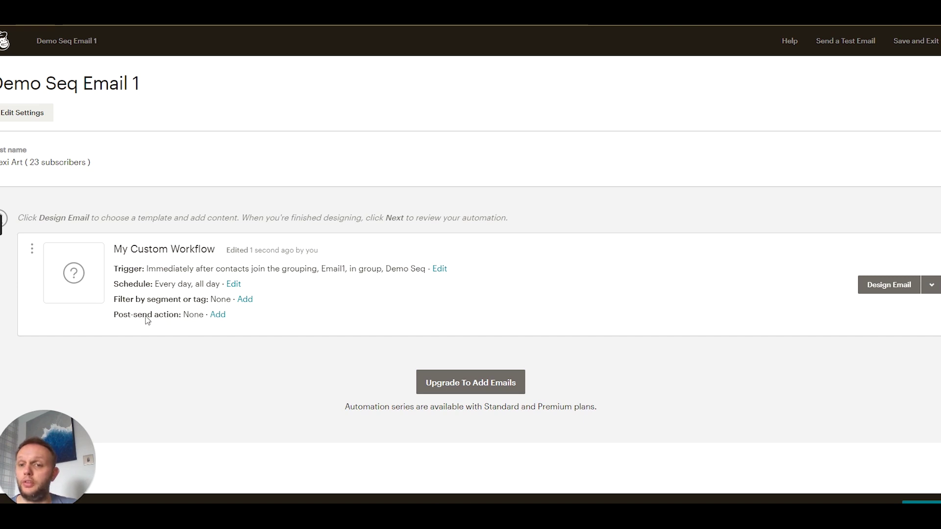
# Step: Add a post-send action that adds subscribers to the Email2 group in Demo Seq
pyautogui.click(219, 316)
pyautogui.click(14, 91)
pyautogui.click(85, 132)
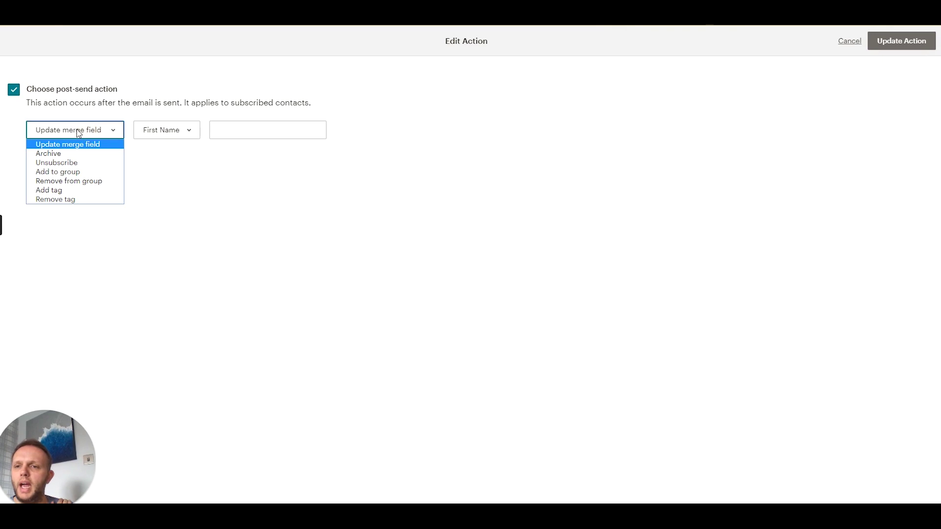
pyautogui.click(60, 172)
pyautogui.click(175, 194)
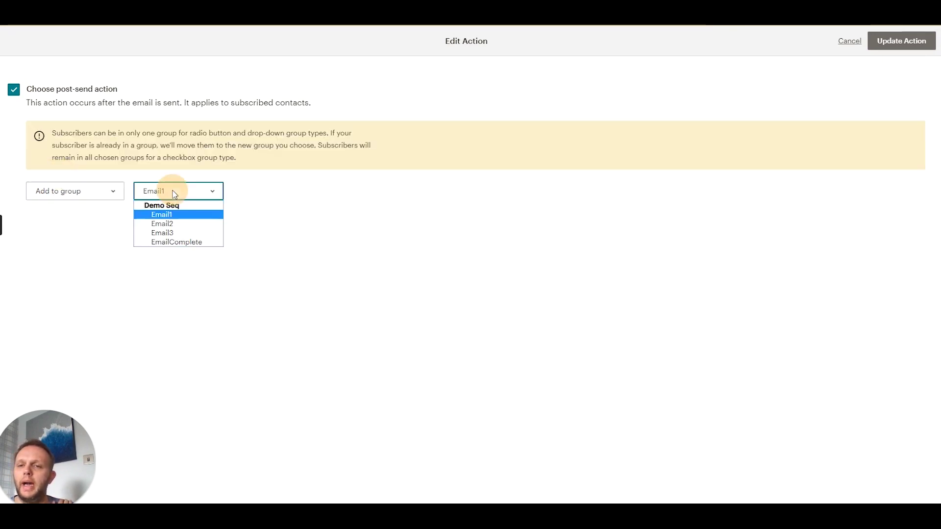
pyautogui.click(174, 225)
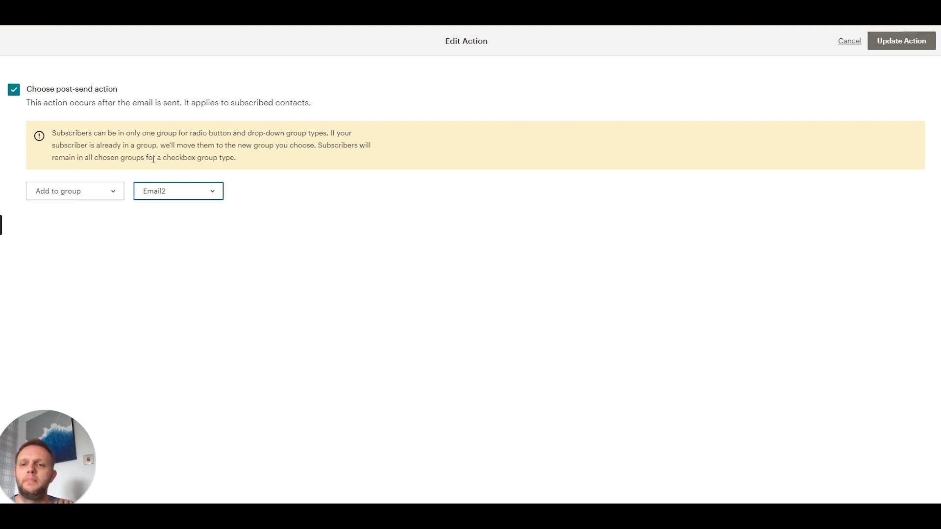
pyautogui.click(891, 45)
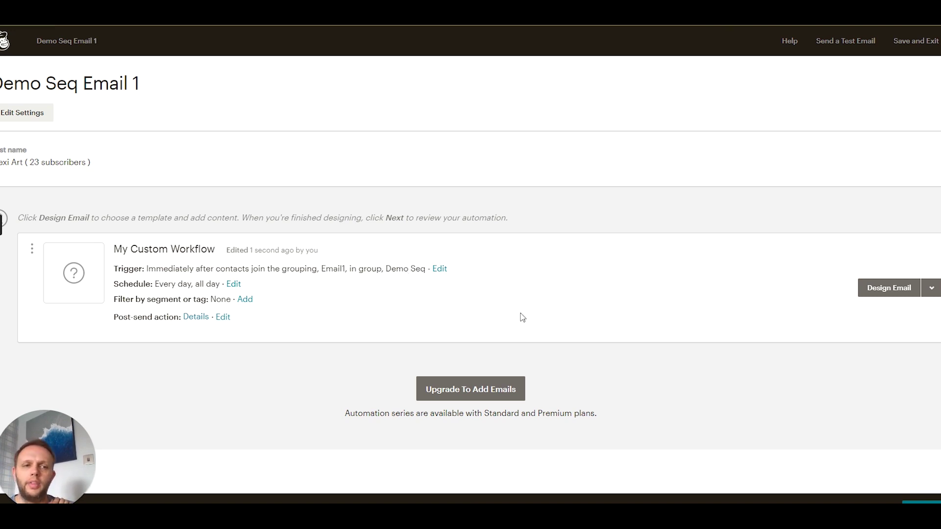
# Step: Start designing the email, naming it Demo Seq Email 1 with the subject Email 1
pyautogui.click(887, 291)
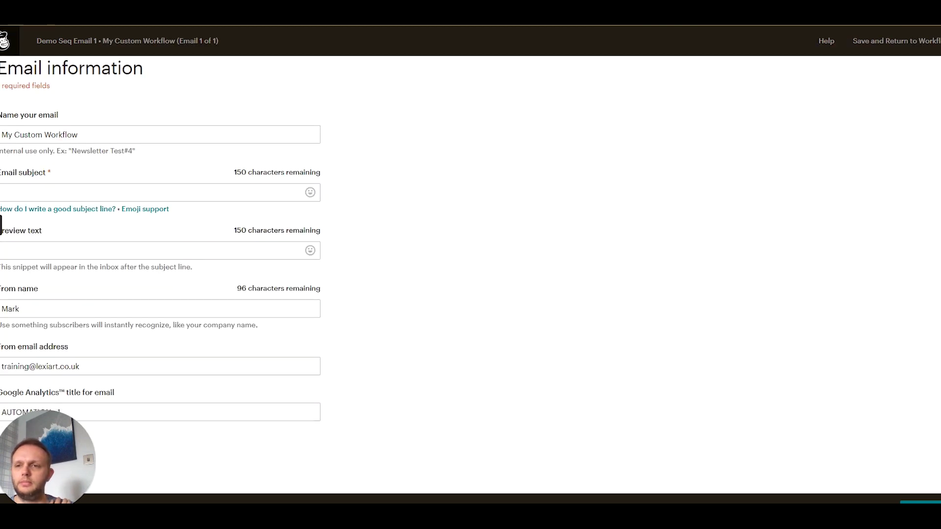
pyautogui.tripleClick(96, 132)
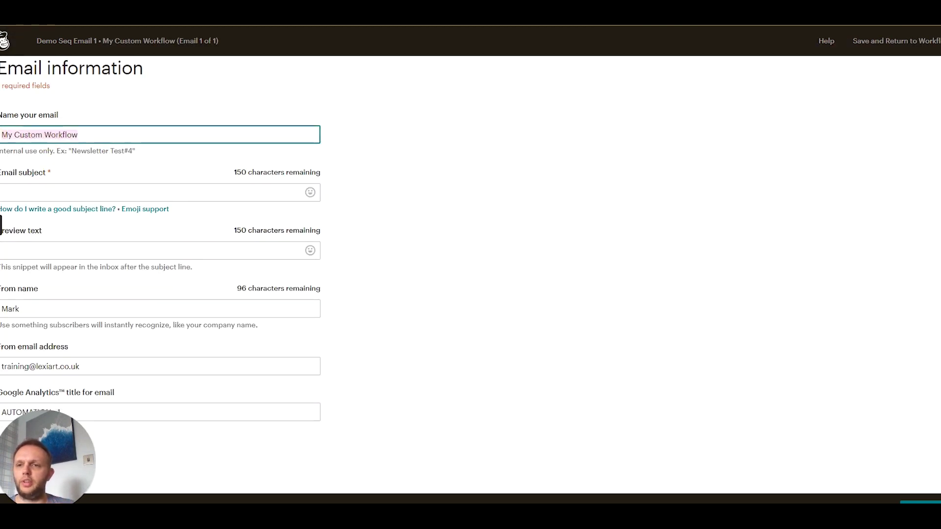
pyautogui.write('Demo')
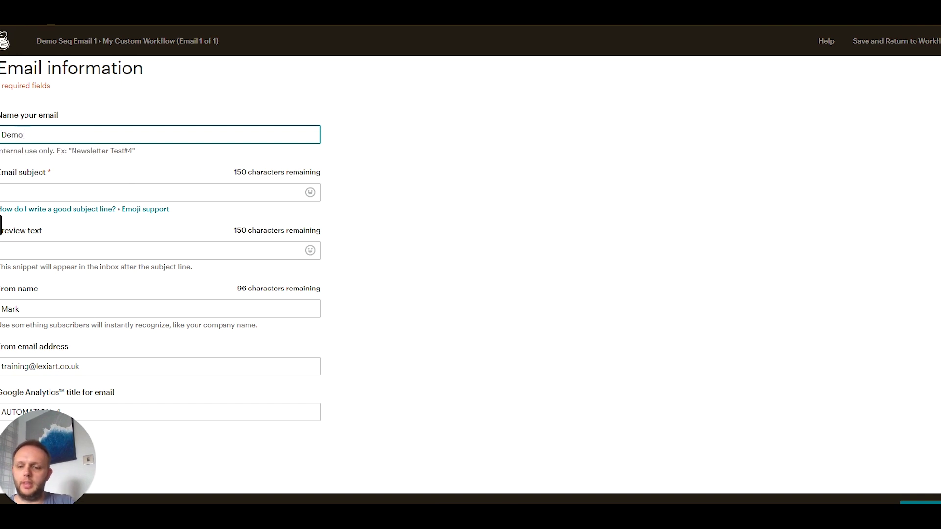
pyautogui.write(' Seq Email ')
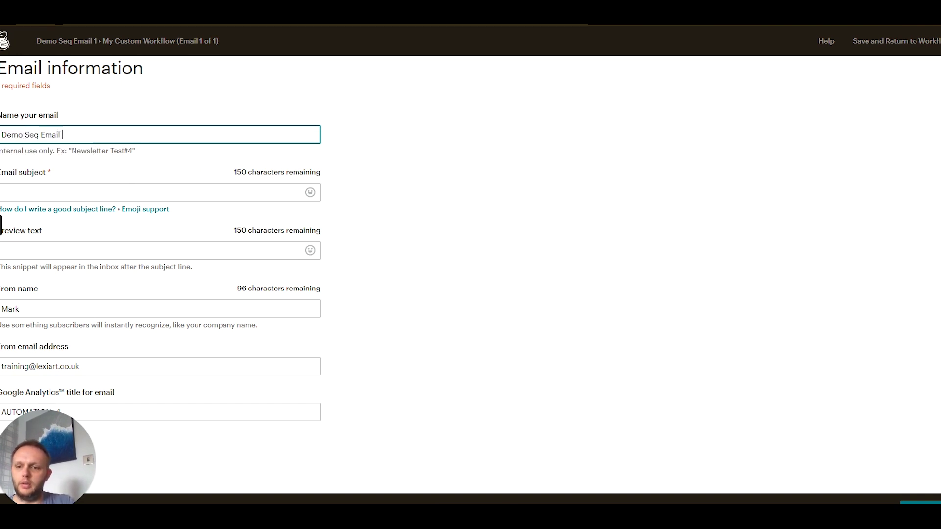
pyautogui.write('1')
pyautogui.click(2, 193)
pyautogui.write('Email 1')
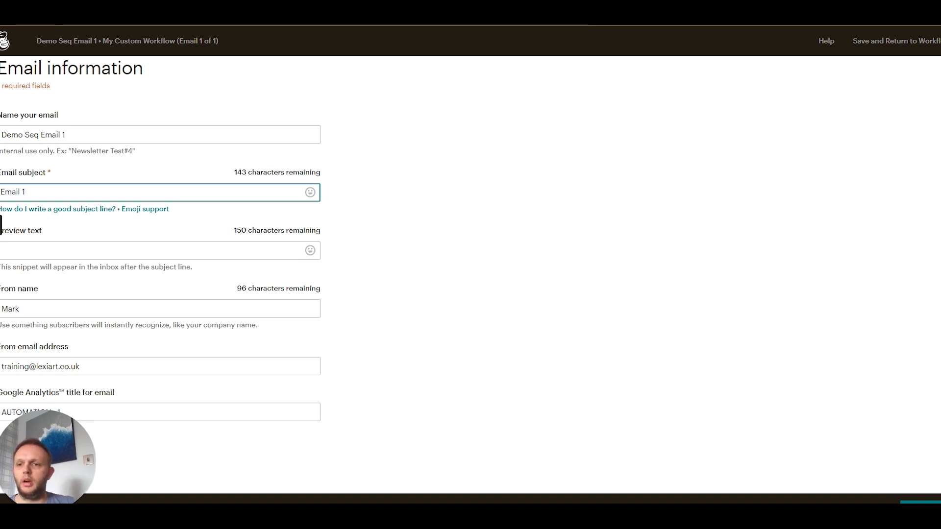
pyautogui.click(48, 253)
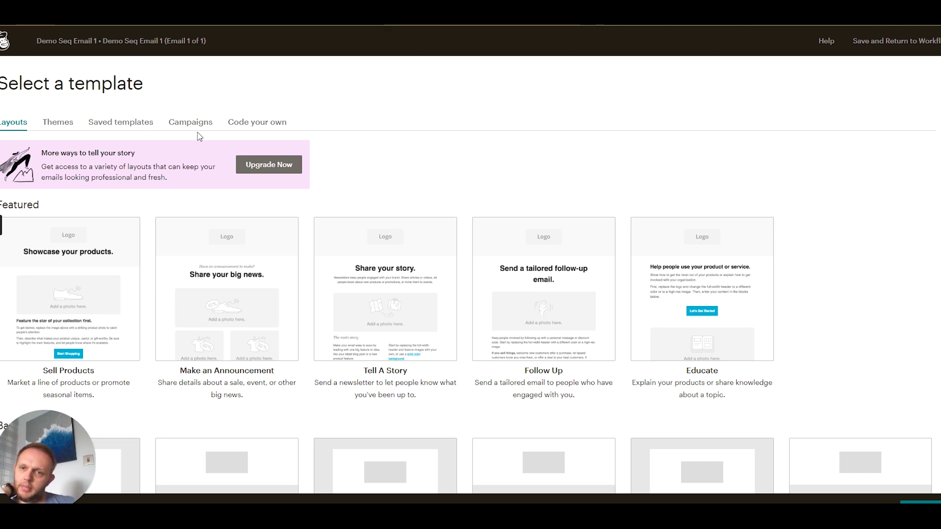
# Step: Apply the saved Default Newsletter Template to the email and delete its video content block
pyautogui.click(123, 124)
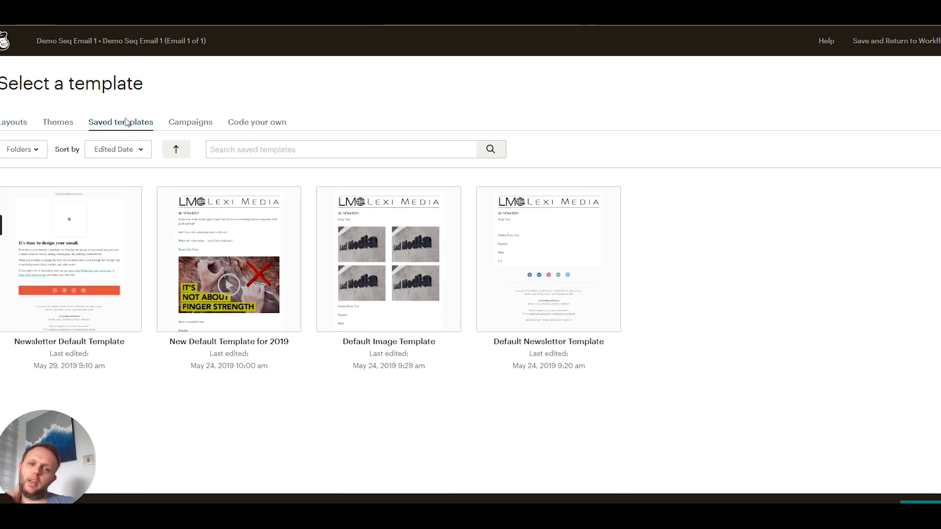
pyautogui.click(551, 236)
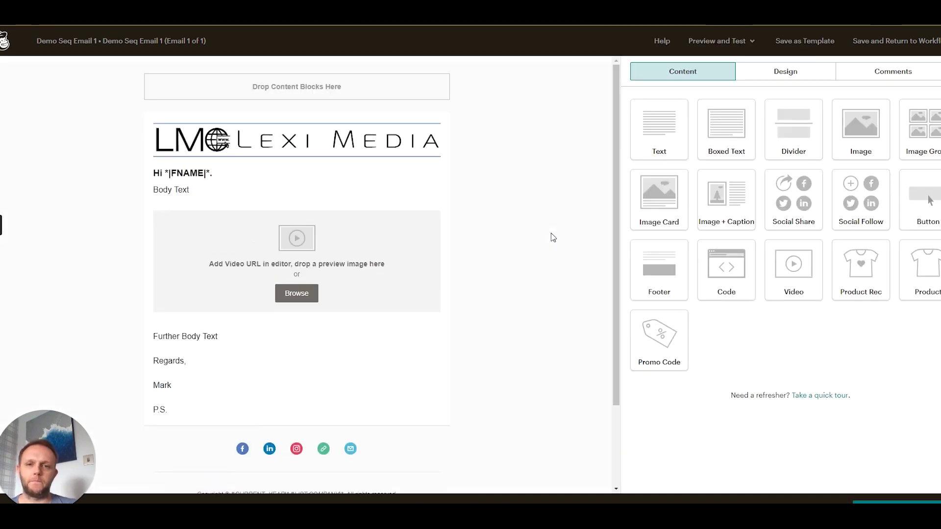
pyautogui.click(437, 218)
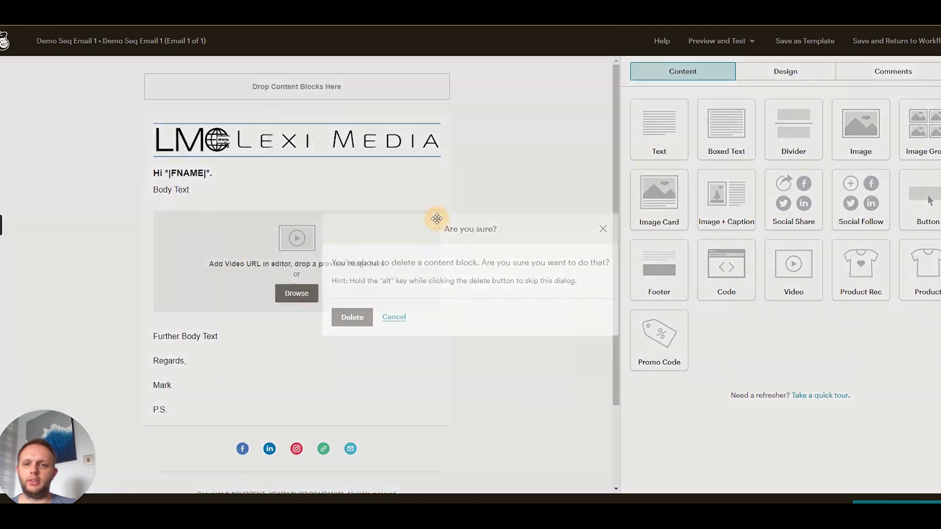
pyautogui.click(352, 318)
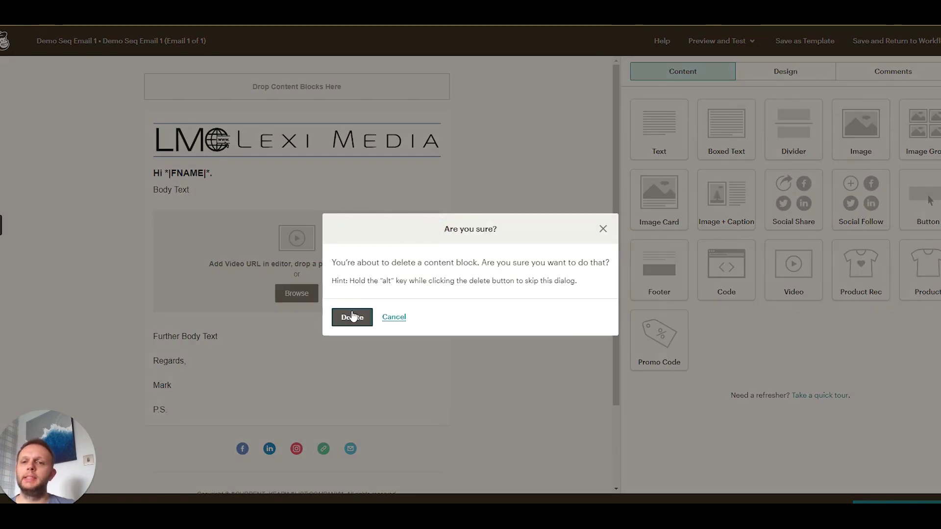
pyautogui.click(348, 321)
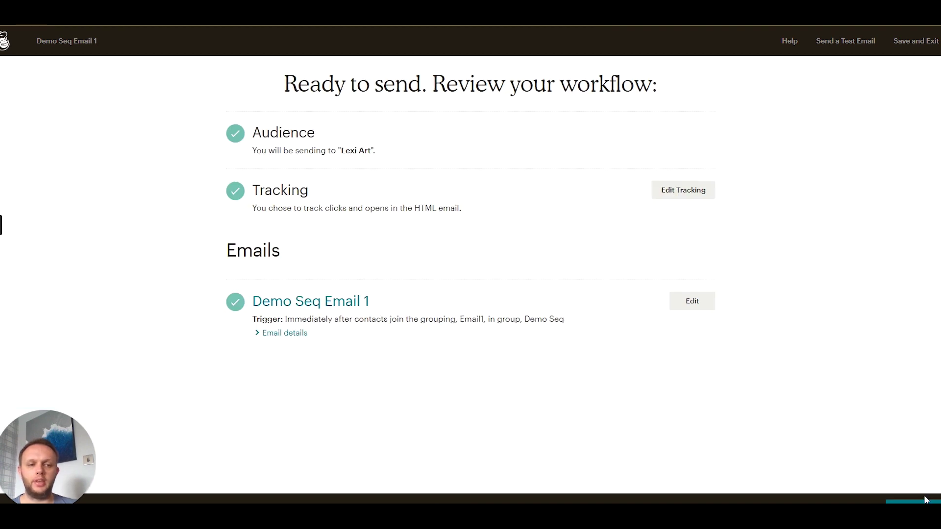
# Step: Start sending the reviewed Demo Seq Email 1 automation and return to the campaigns list
pyautogui.click(925, 500)
pyautogui.click(369, 309)
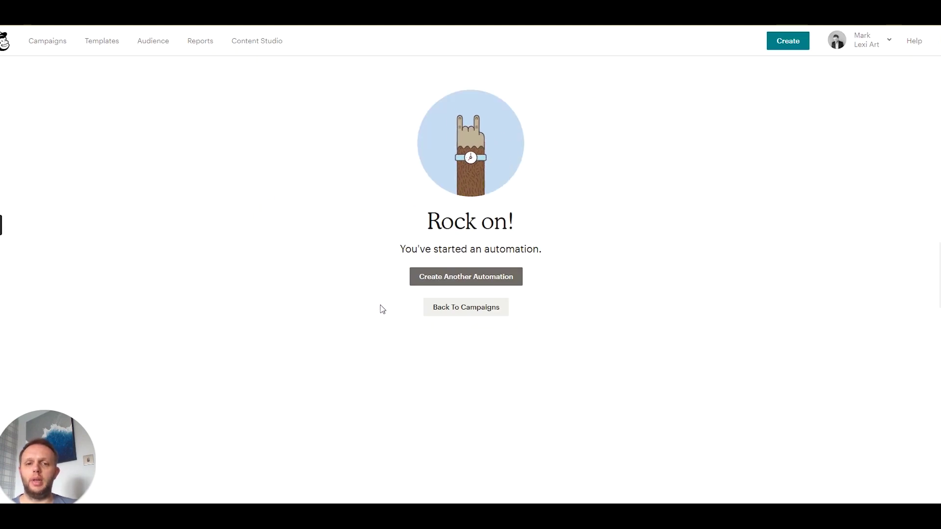
pyautogui.click(446, 308)
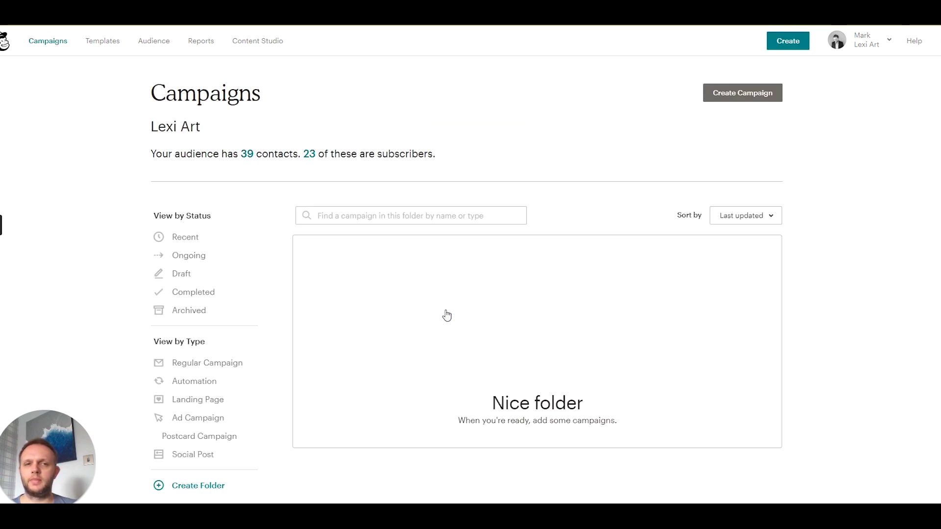
# Step: Move the Demo Seq Email 1 campaign from the recent campaigns into the Demo Seq folder
pyautogui.click(184, 236)
pyautogui.click(185, 239)
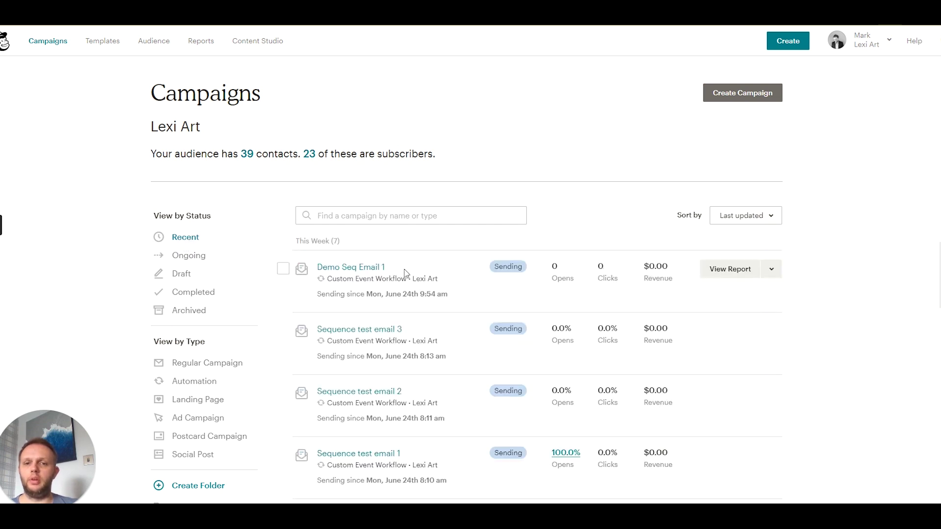
pyautogui.click(284, 268)
pyautogui.click(692, 220)
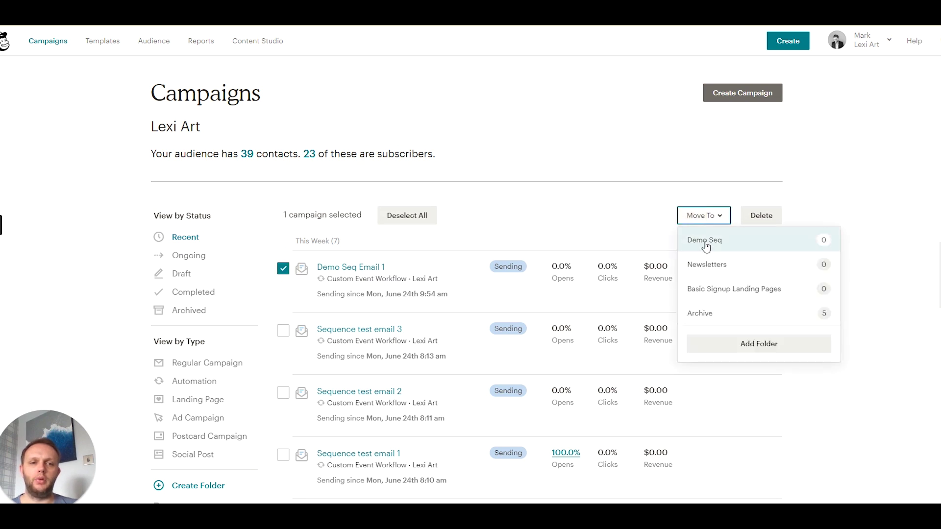
pyautogui.click(706, 241)
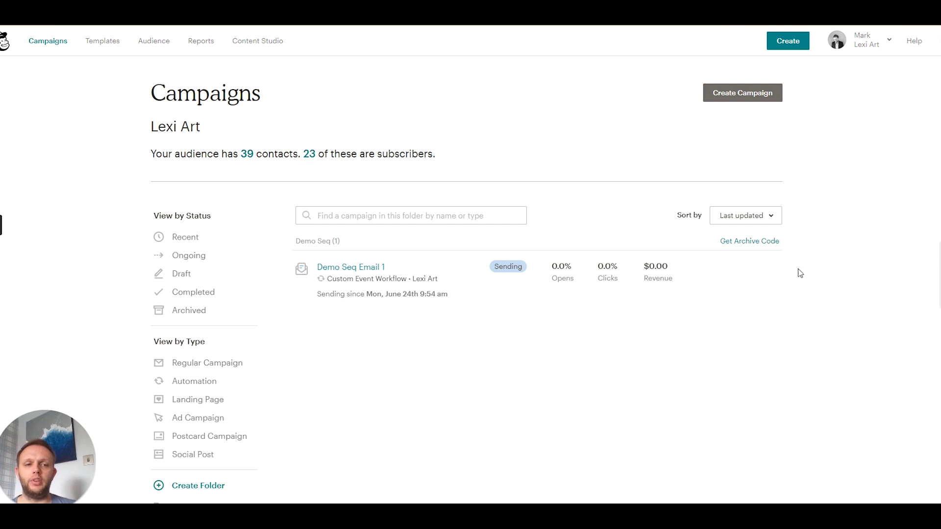
# Step: Replicate the Demo Seq Email 1 automation for the Lexi Art list
pyautogui.moveTo(763, 273)
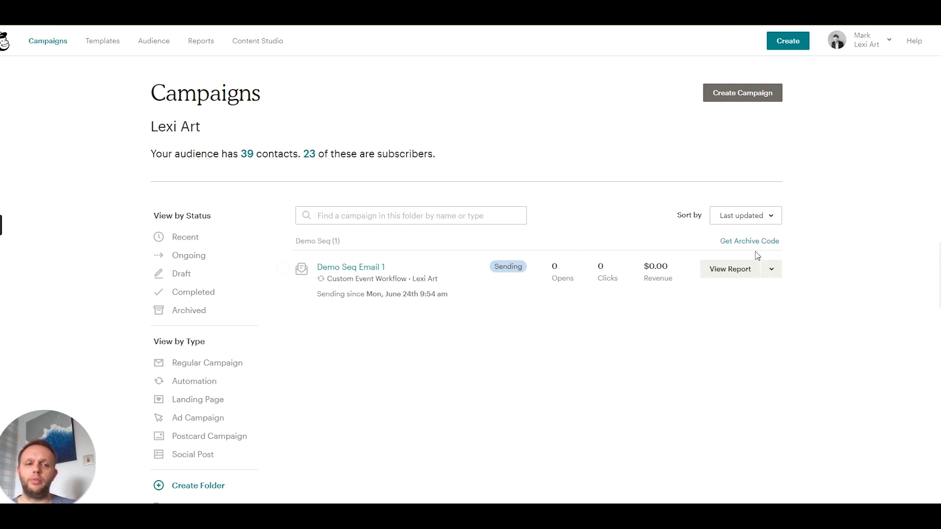
pyautogui.click(771, 273)
pyautogui.click(726, 321)
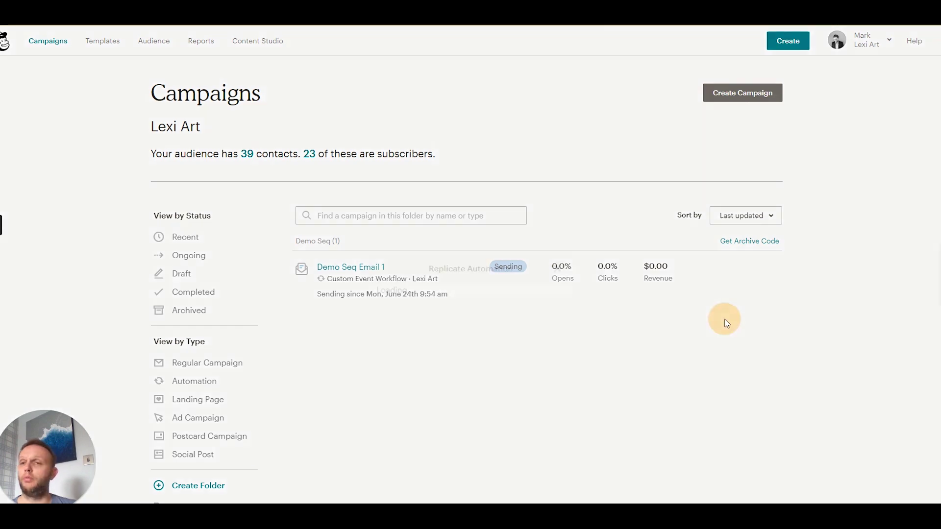
pyautogui.click(403, 326)
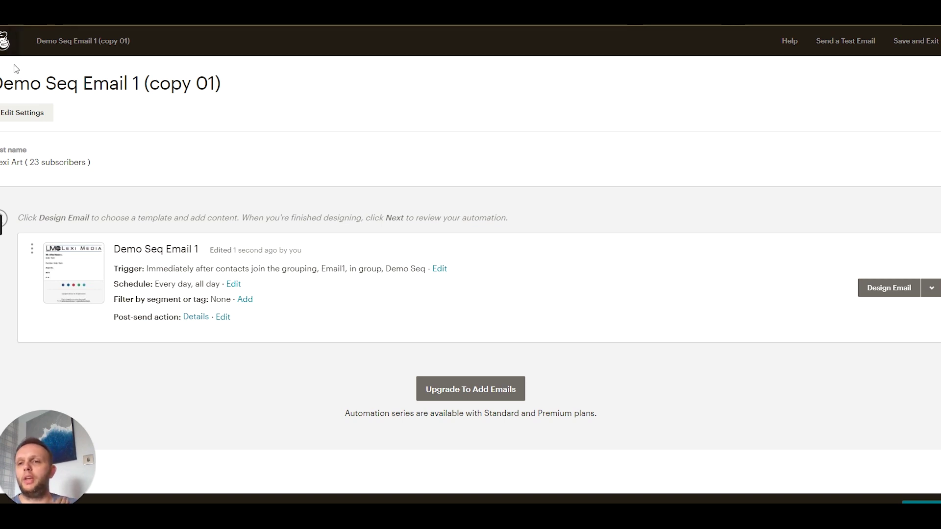
# Step: Rename the copied workflow as Demo Seq Email 2 in its workflow settings
pyautogui.moveTo(134, 84); pyautogui.dragTo(242, 82)
pyautogui.click(30, 113)
pyautogui.click(127, 139)
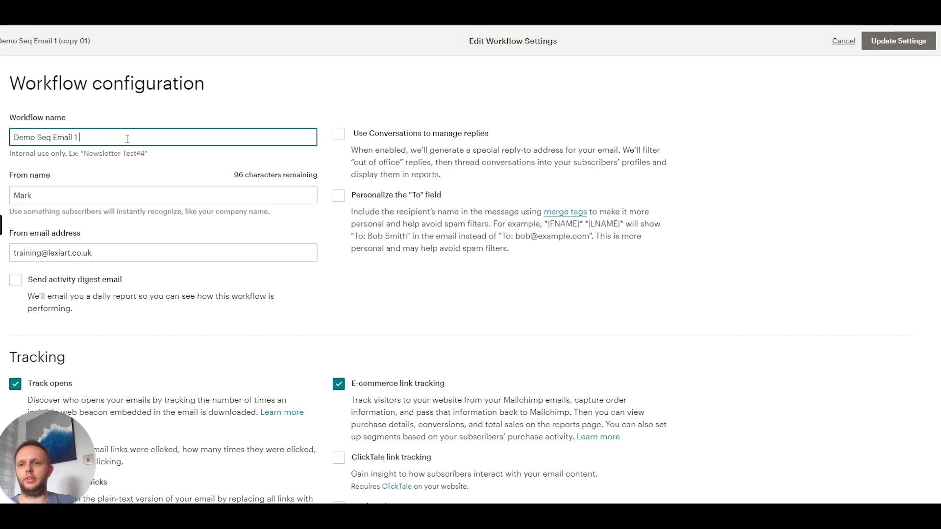
pyautogui.press('BackSpace')
pyautogui.write('2')
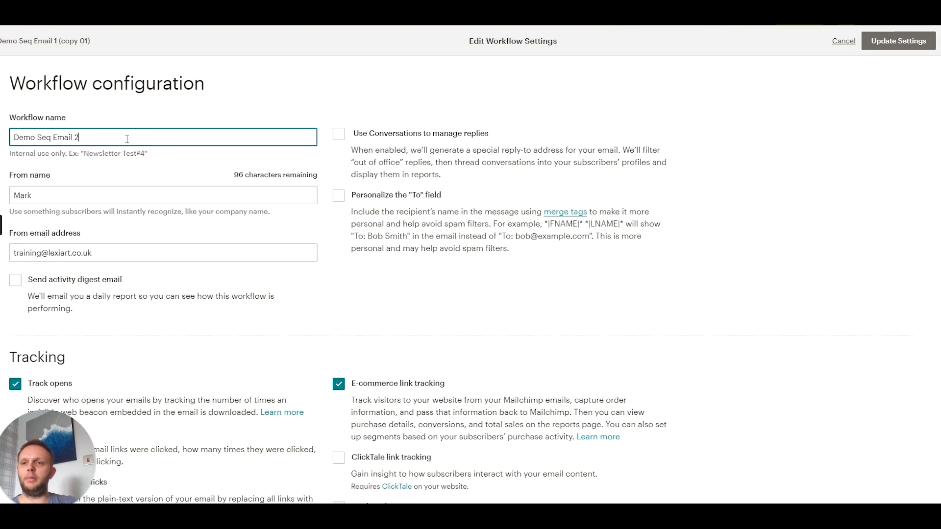
pyautogui.click(896, 41)
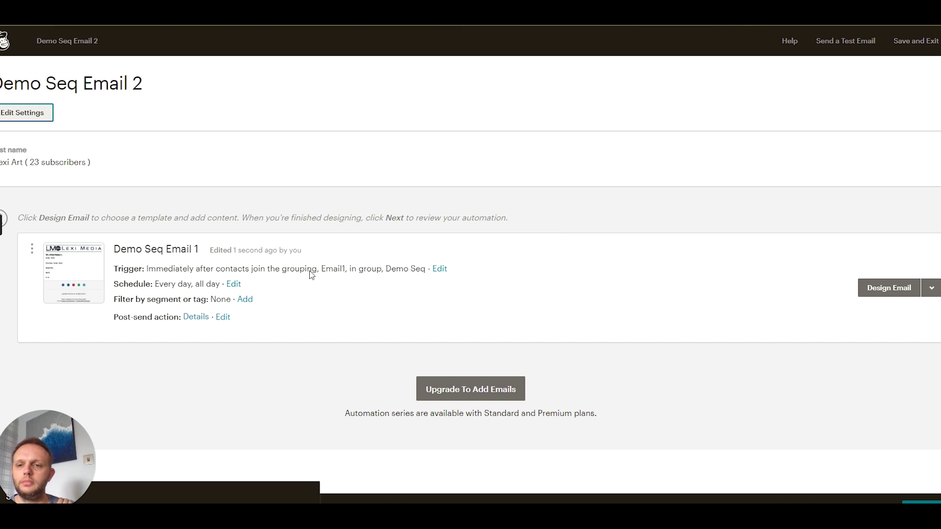
# Step: Change the email's trigger to joining group Email2 with a delay of 1 day, and update the trigger
pyautogui.click(440, 274)
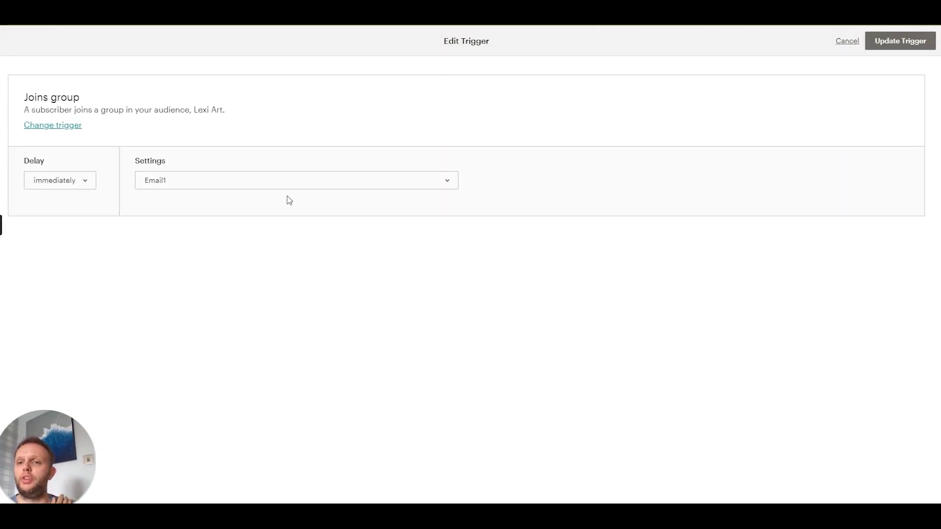
pyautogui.click(213, 181)
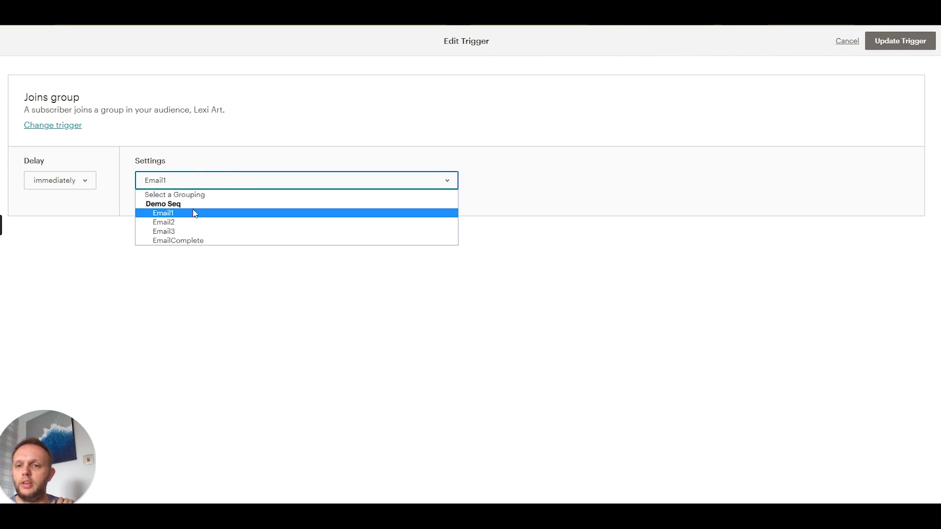
pyautogui.click(187, 223)
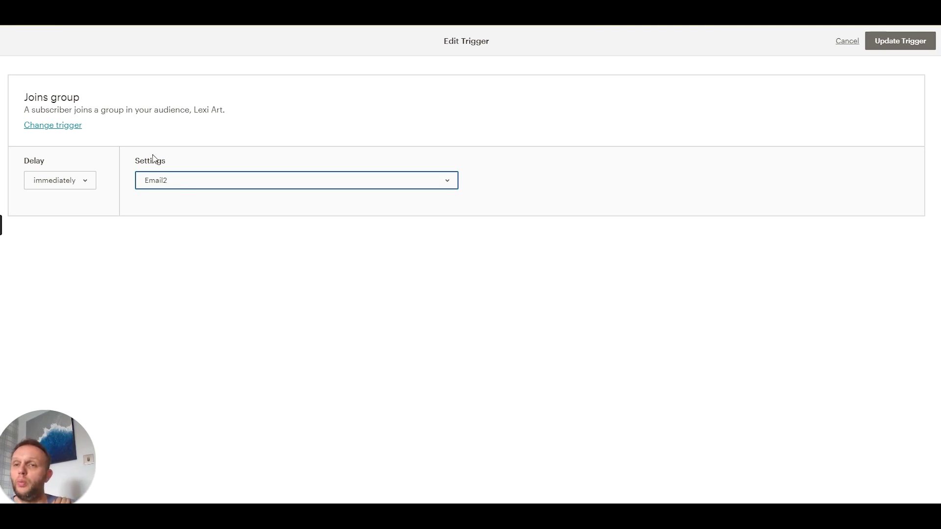
pyautogui.click(88, 182)
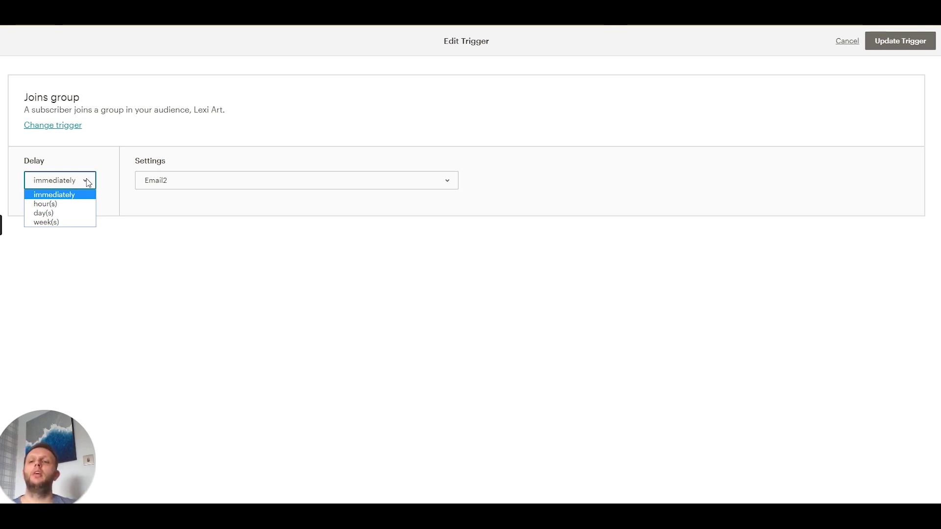
pyautogui.click(57, 212)
pyautogui.click(55, 180)
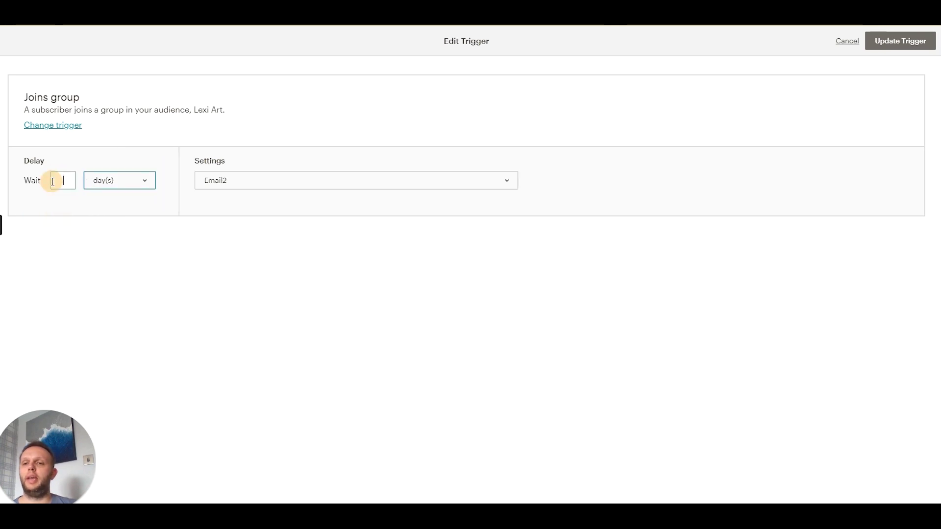
pyautogui.write('1')
pyautogui.click(604, 163)
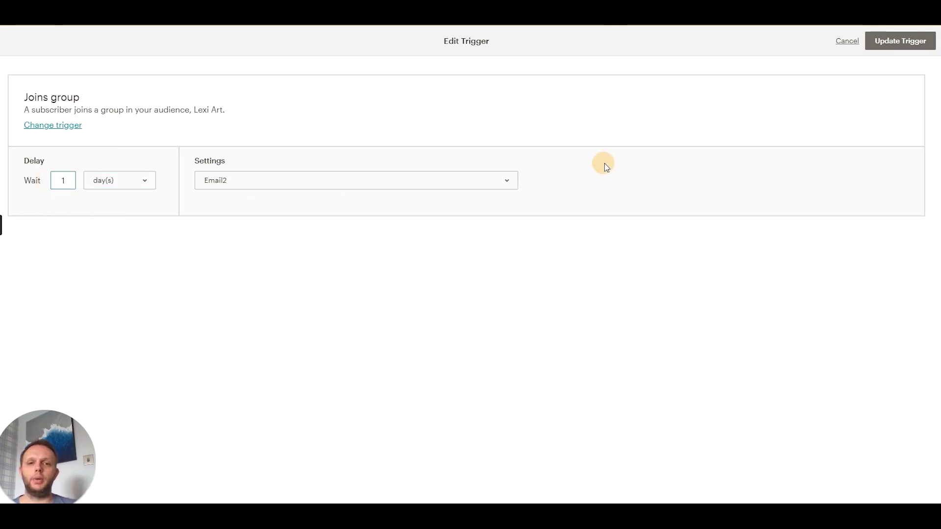
pyautogui.click(907, 43)
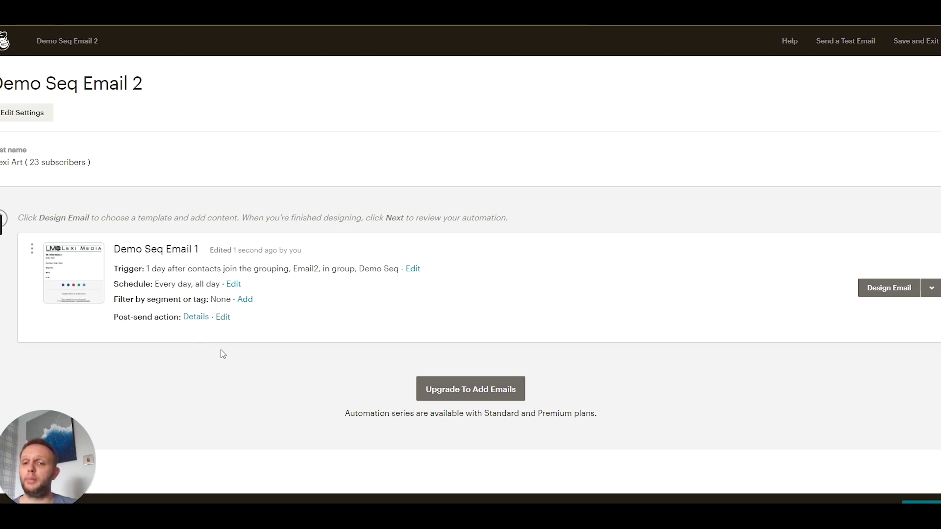
# Step: Set the post-send action to add subscribers to group Email3 and update the action
pyautogui.click(222, 317)
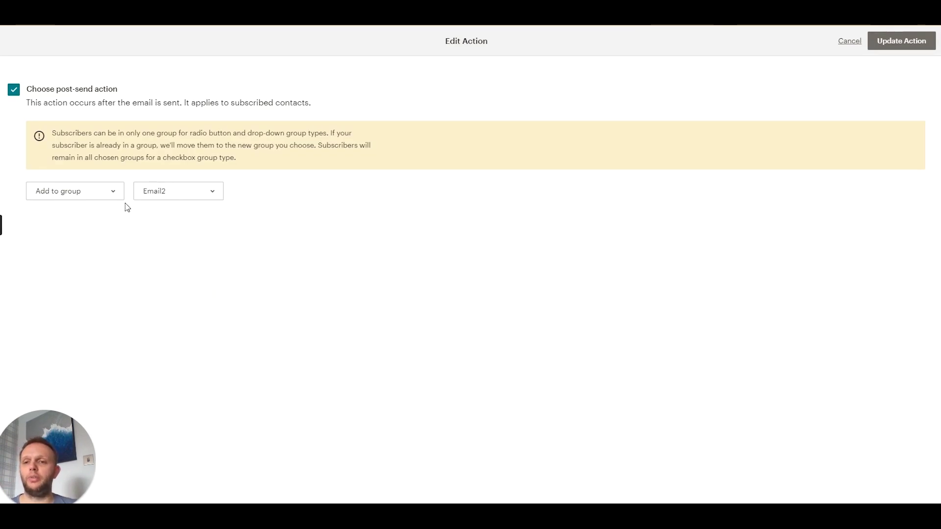
pyautogui.click(190, 190)
pyautogui.click(172, 231)
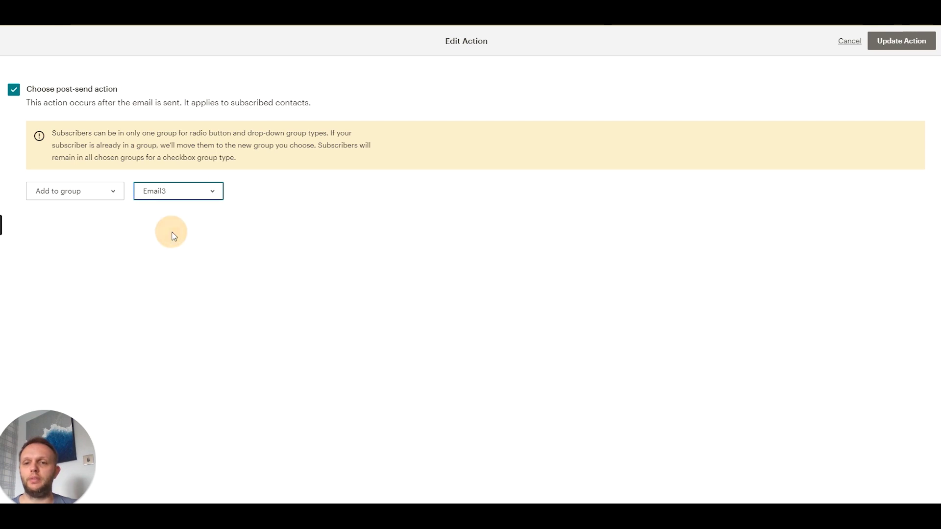
pyautogui.click(902, 42)
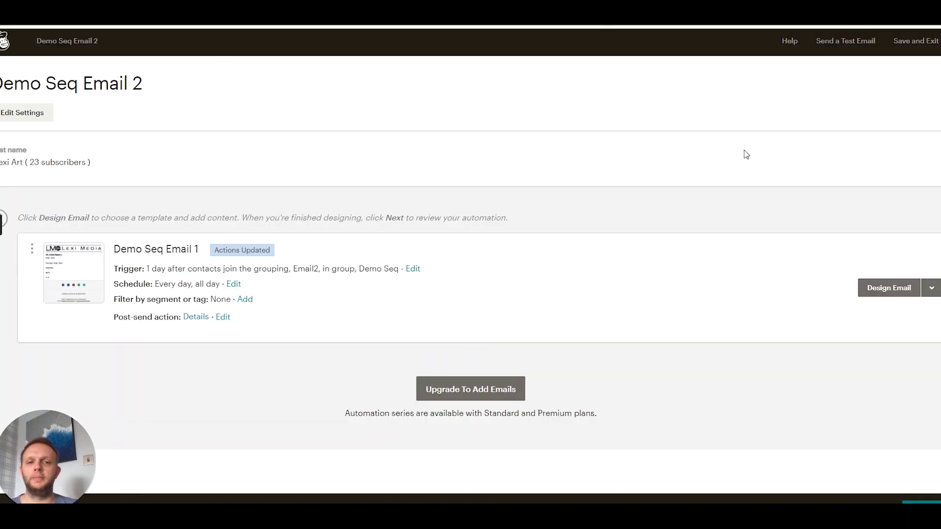
# Step: Open the email's design information and change its name to Demo Seq Email 2 and its subject to Email 2
pyautogui.click(883, 289)
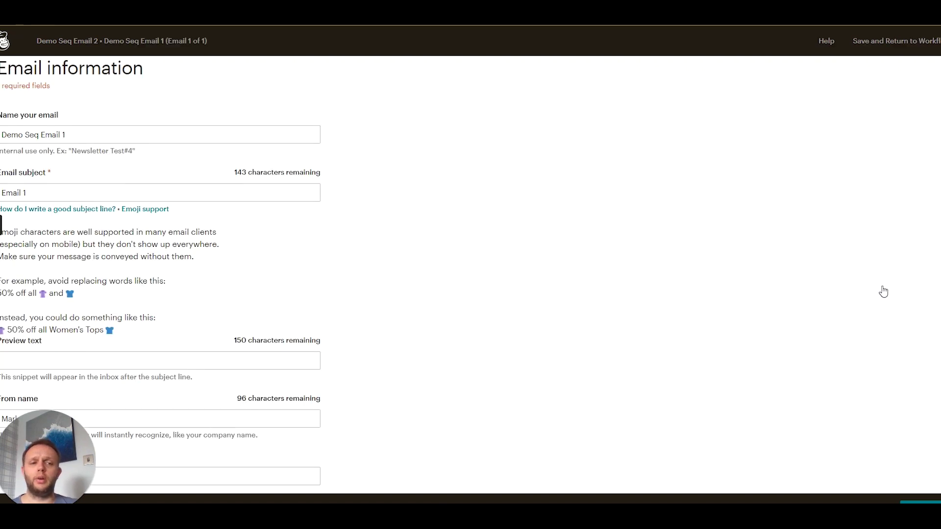
pyautogui.click(79, 134)
pyautogui.press('BackSpace')
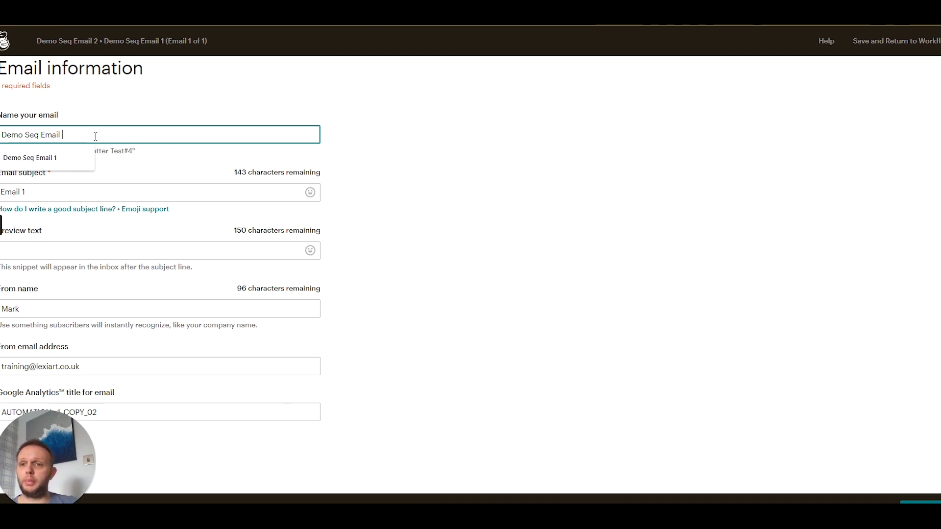
pyautogui.press('BackSpace')
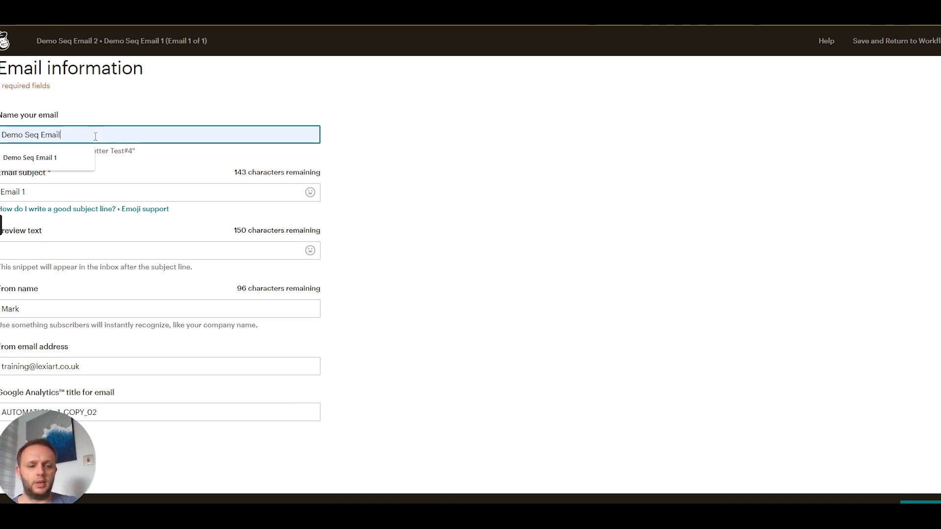
pyautogui.write('2')
pyautogui.press('BackSpace')
pyautogui.write('2')
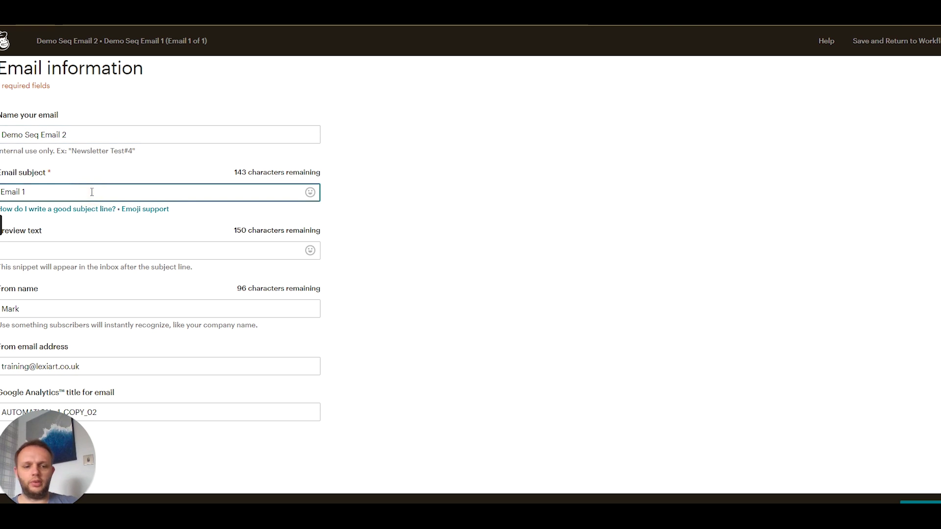
pyautogui.click(63, 256)
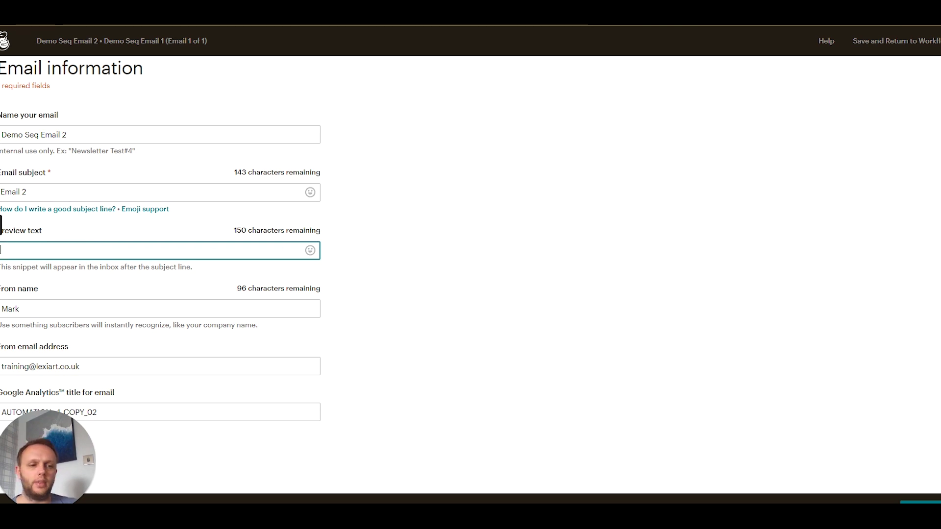
pyautogui.click(1, 226)
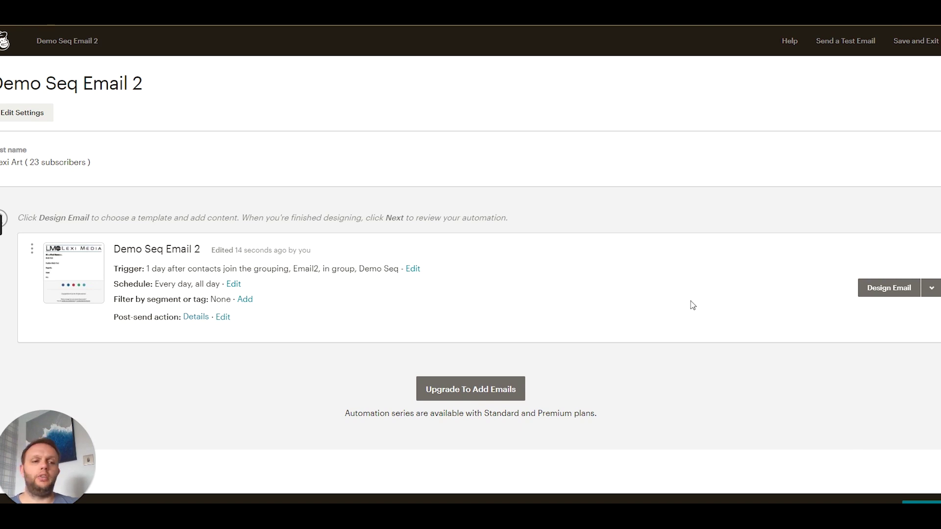
# Step: Review the Demo Seq Email 2 workflow, start sending it and return to the campaigns list
pyautogui.click(921, 499)
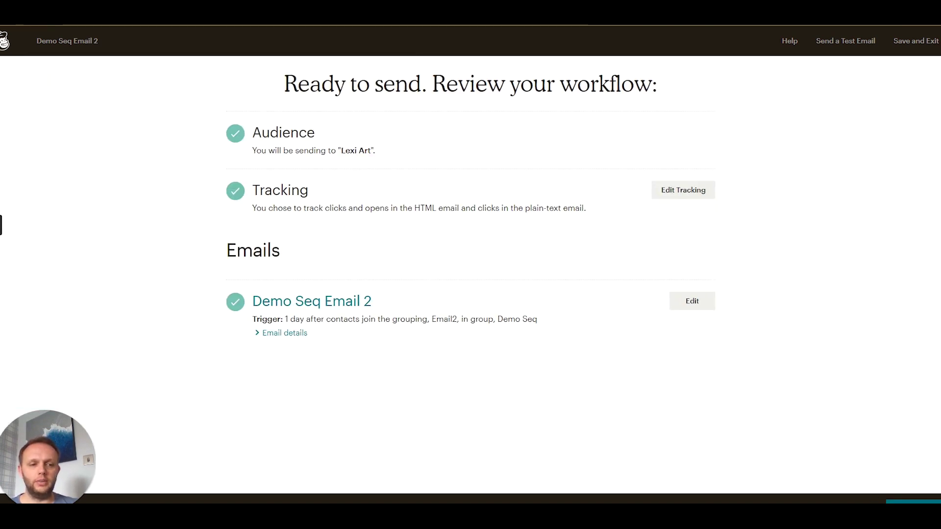
pyautogui.click(914, 500)
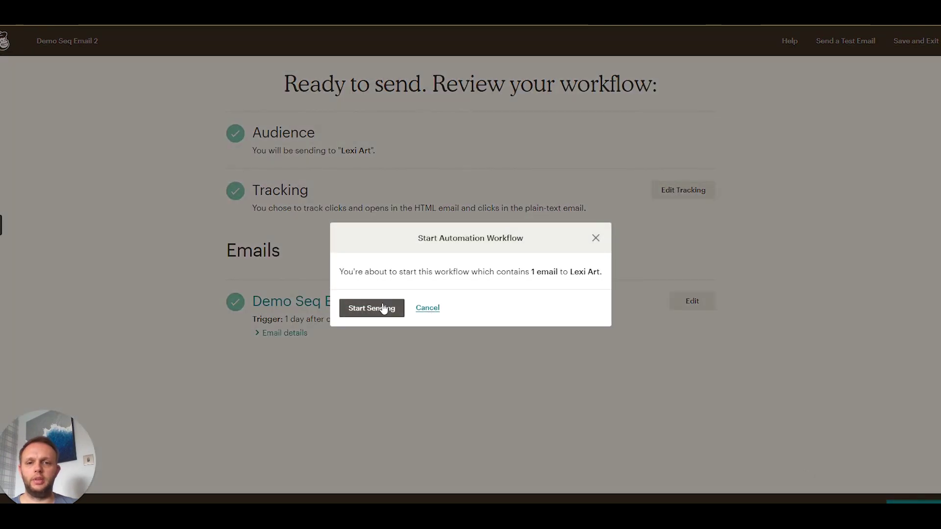
pyautogui.click(384, 307)
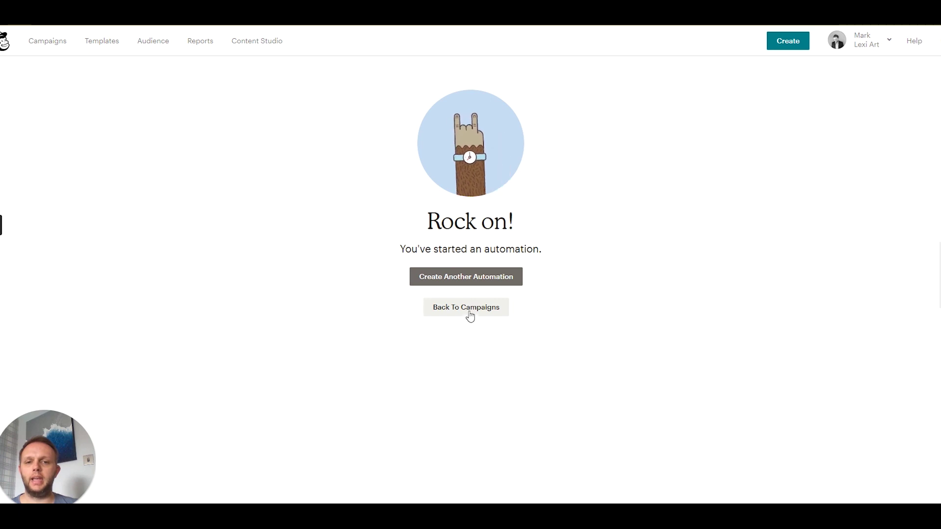
pyautogui.click(464, 308)
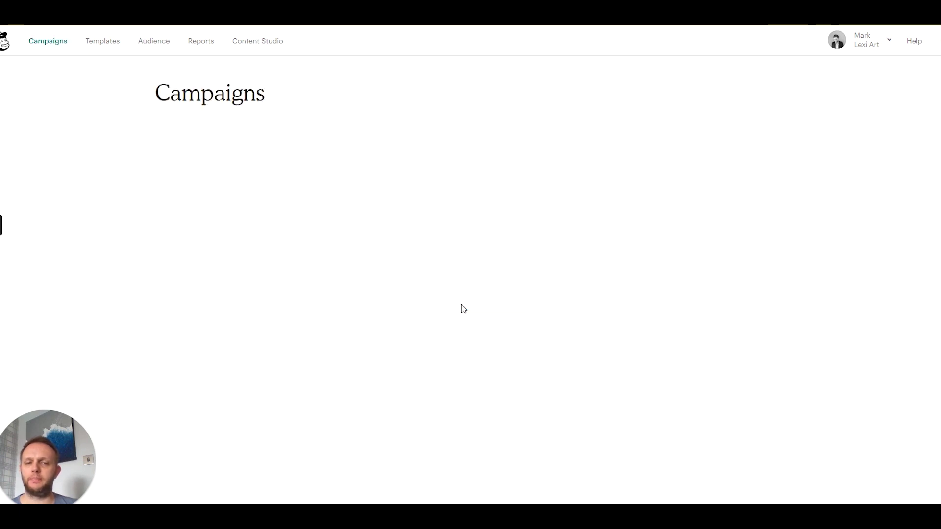
# Step: Move the Demo Seq Email 2 campaign from the recent campaigns into the Demo Seq folder
pyautogui.click(181, 239)
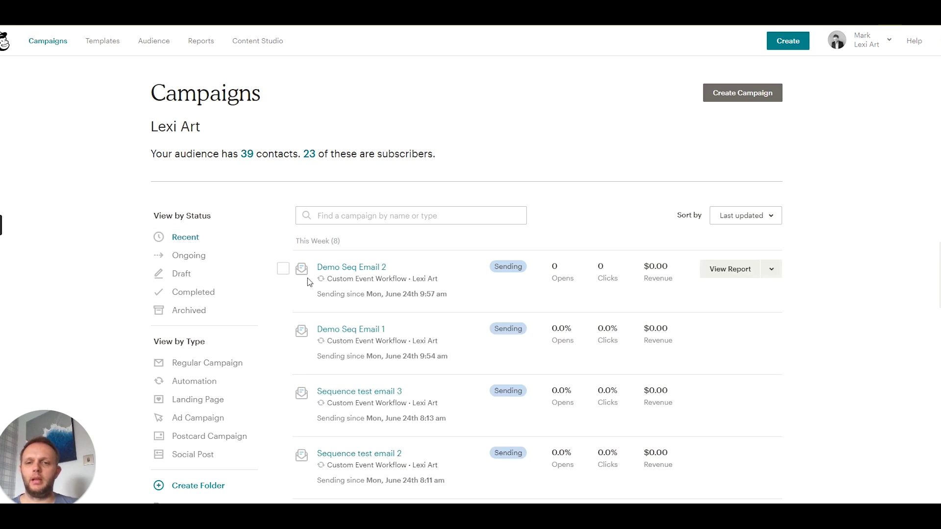
pyautogui.click(284, 269)
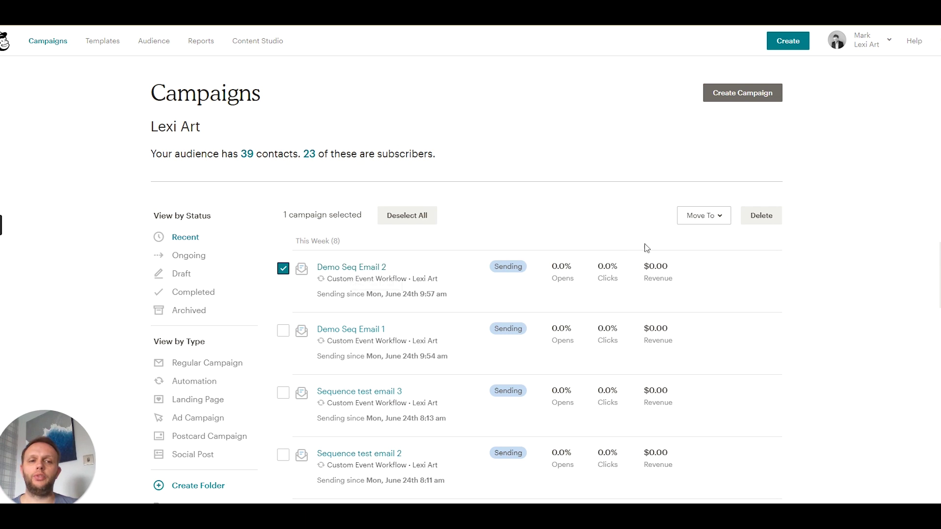
pyautogui.click(699, 222)
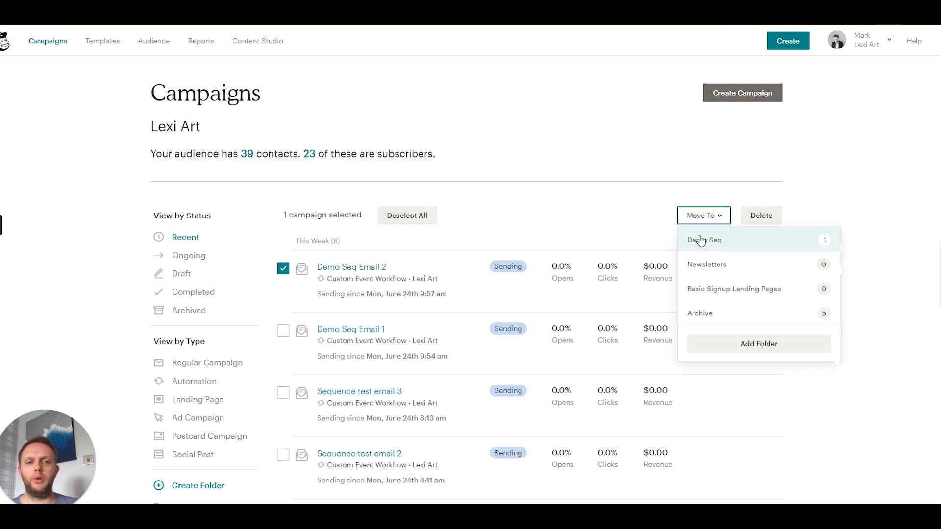
pyautogui.click(699, 244)
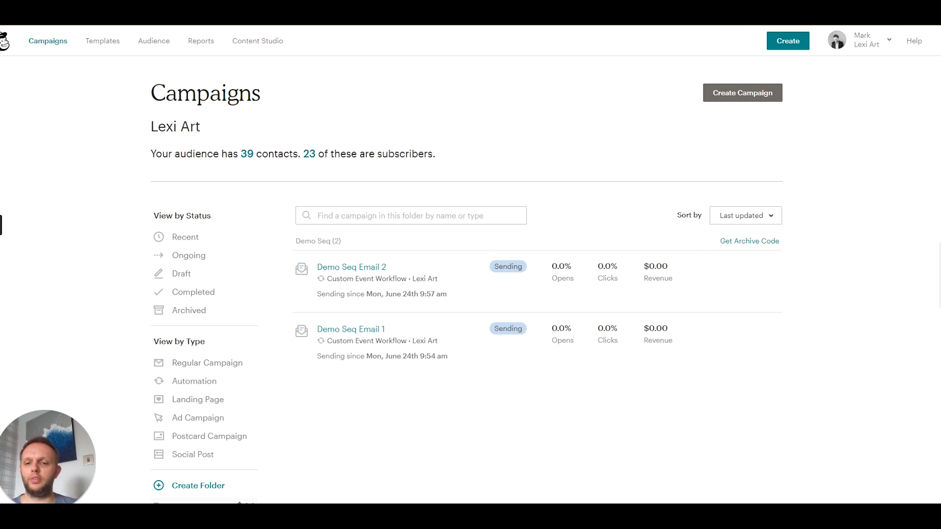
# Step: Replicate the Demo Seq Email 2 automation for the Lexi Art list
pyautogui.moveTo(410, 330)
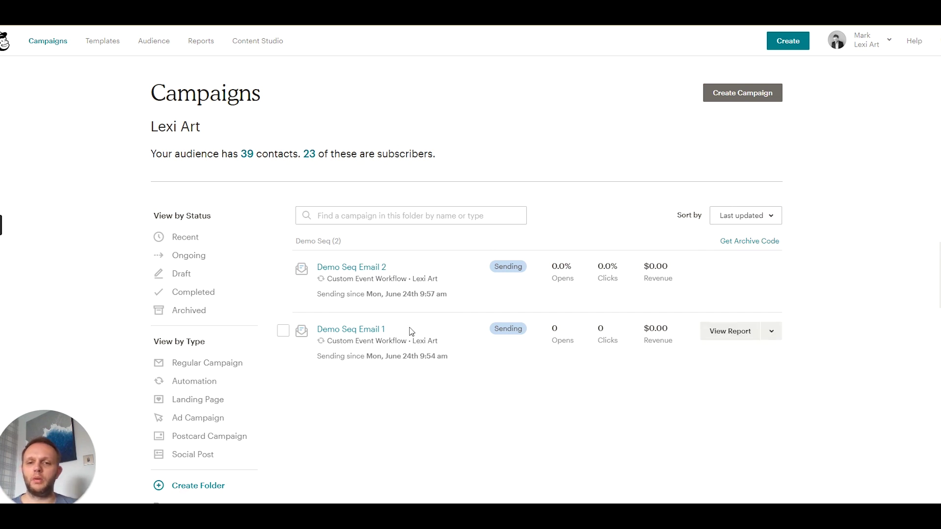
pyautogui.moveTo(408, 275)
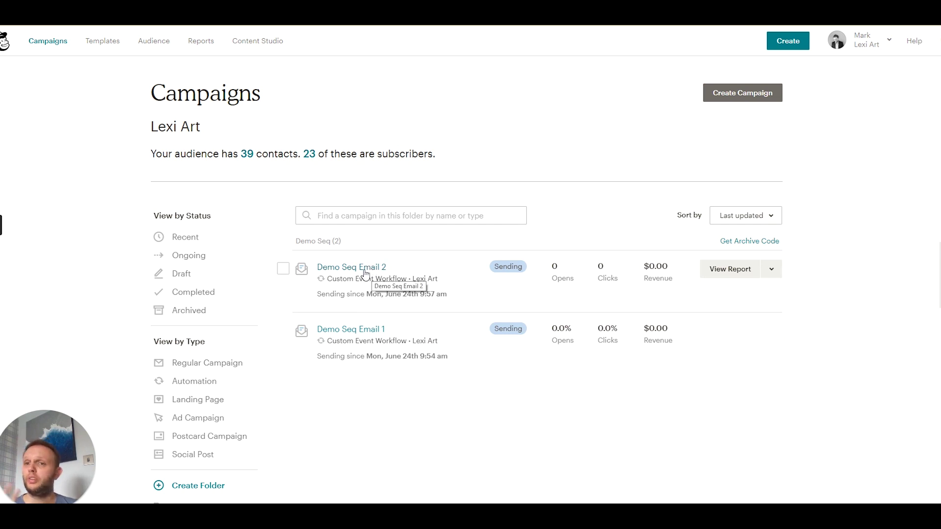
pyautogui.click(772, 270)
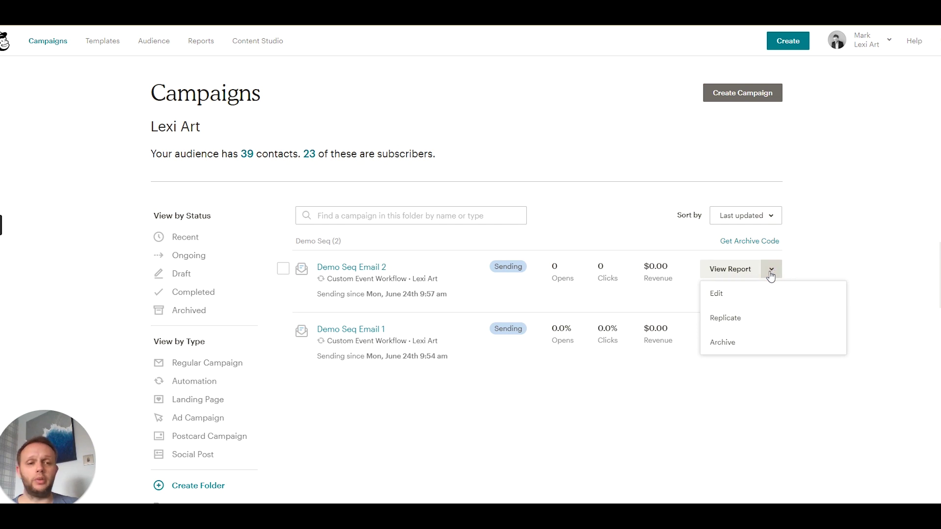
pyautogui.click(730, 318)
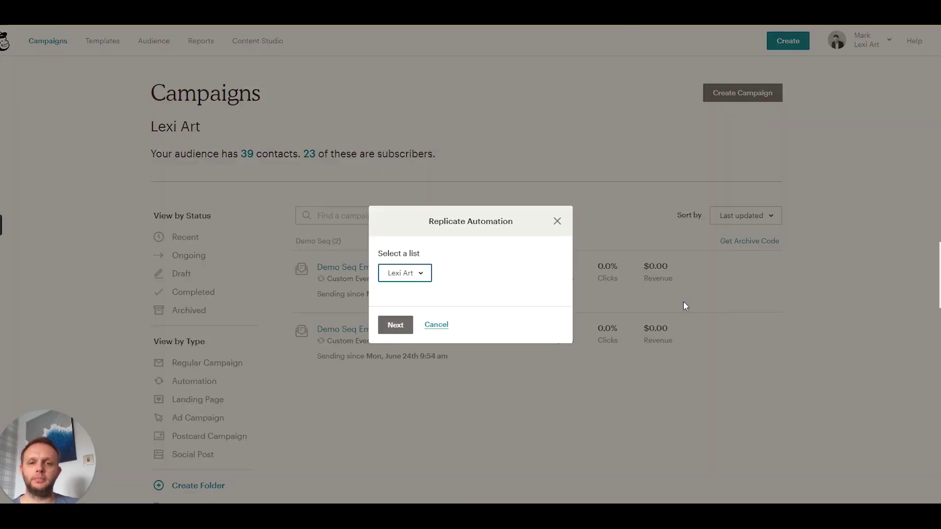
pyautogui.click(395, 329)
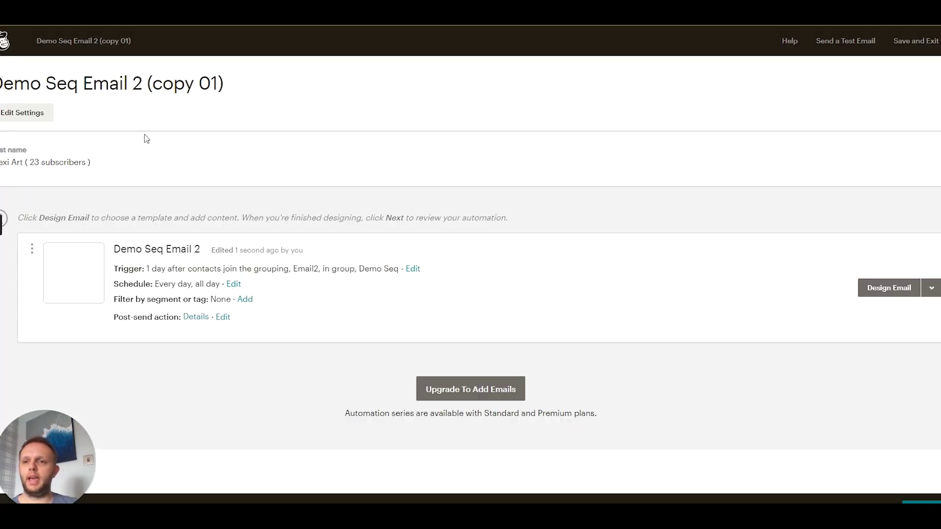
# Step: Rename the replicated workflow as Demo Seq Email 3 in its workflow settings and save the settings
pyautogui.click(35, 115)
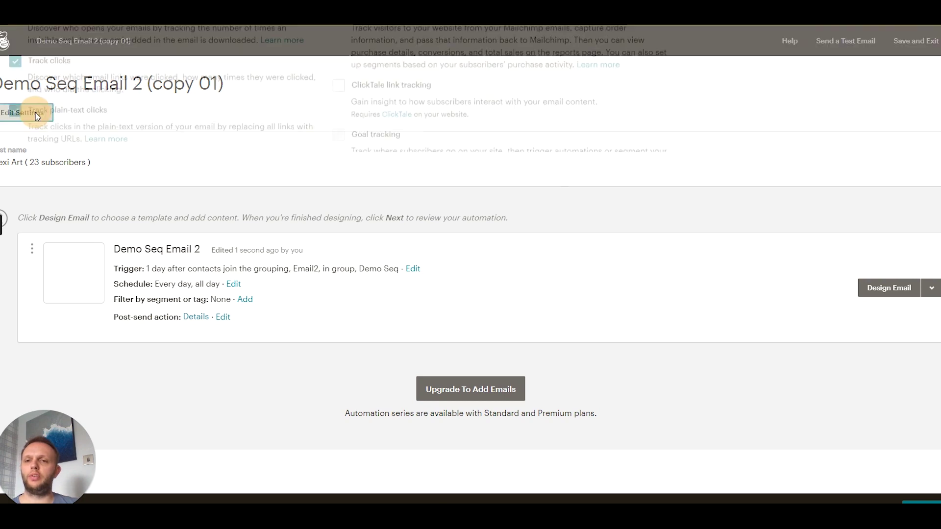
pyautogui.click(126, 139)
pyautogui.press('BackSpace')
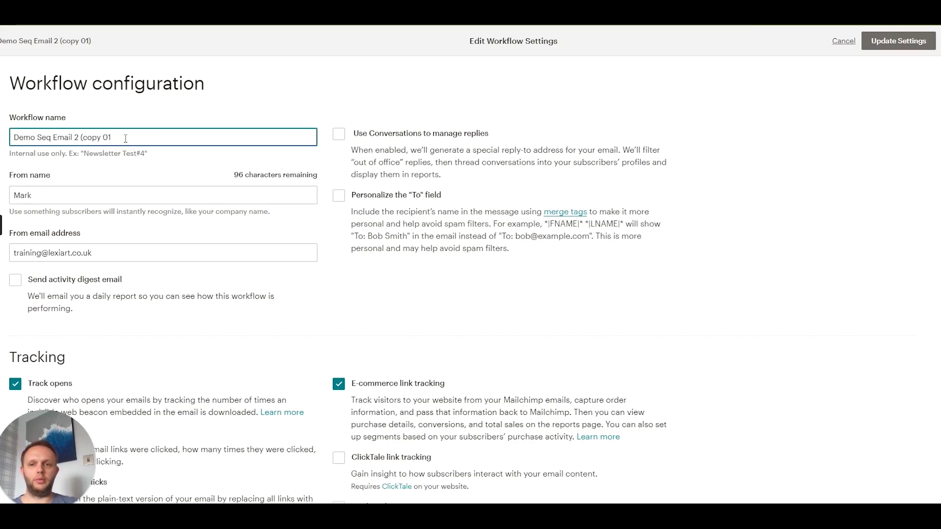
pyautogui.press('BackSpace')
pyautogui.press('BackSpace')
pyautogui.press('BackSpace')
pyautogui.press('BackSpace')
pyautogui.press('BackSpace')
pyautogui.press('BackSpace')
pyautogui.press('BackSpace')
pyautogui.press('BackSpace')
pyautogui.press('BackSpace')
pyautogui.press('BackSpace')
pyautogui.write('3')
pyautogui.click(899, 41)
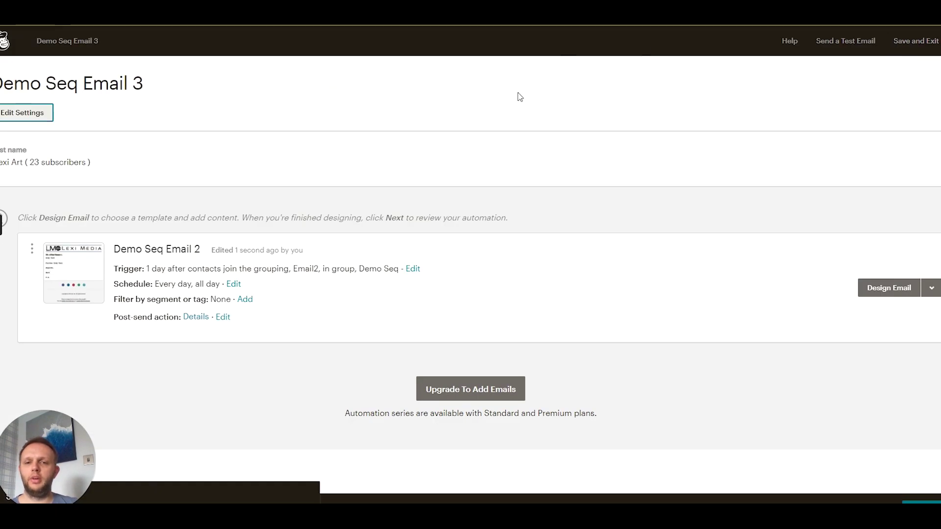
# Step: Change the email's trigger group to Email3 in the Demo Seq grouping and update the trigger
pyautogui.click(414, 268)
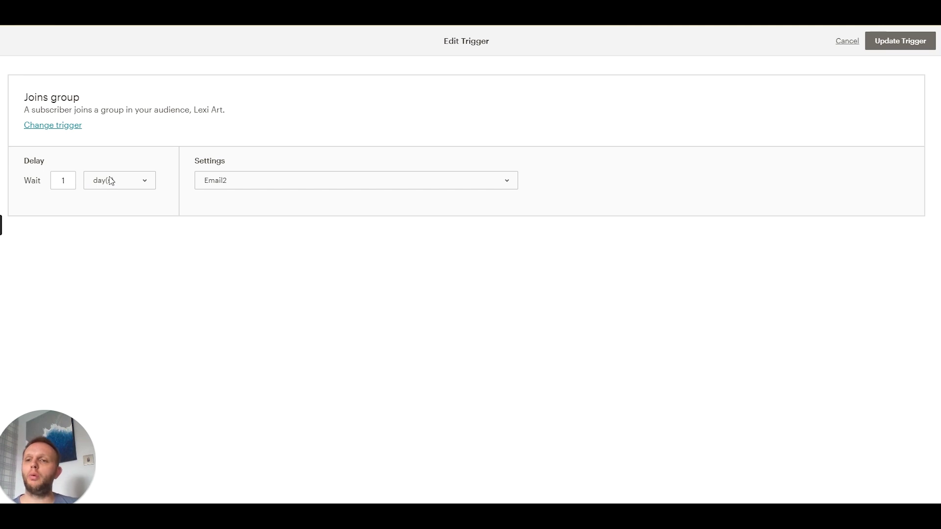
pyautogui.click(240, 181)
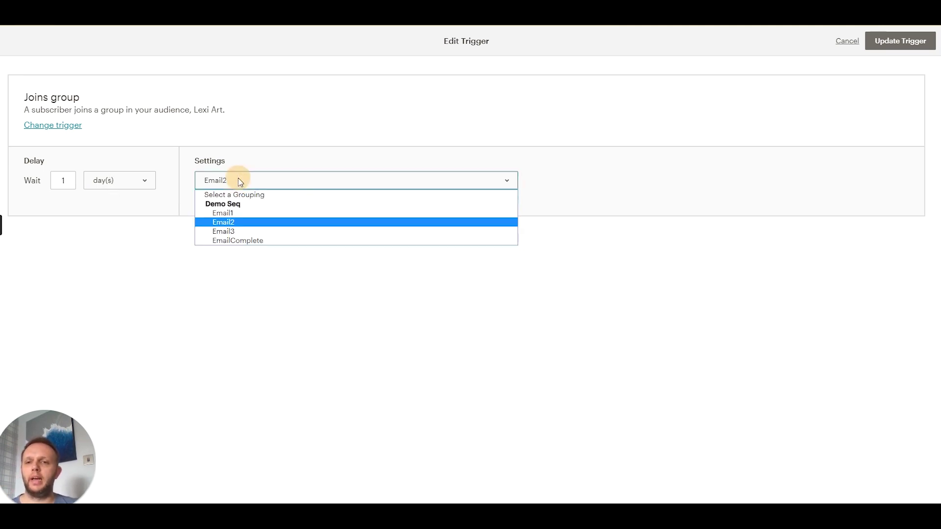
pyautogui.click(231, 231)
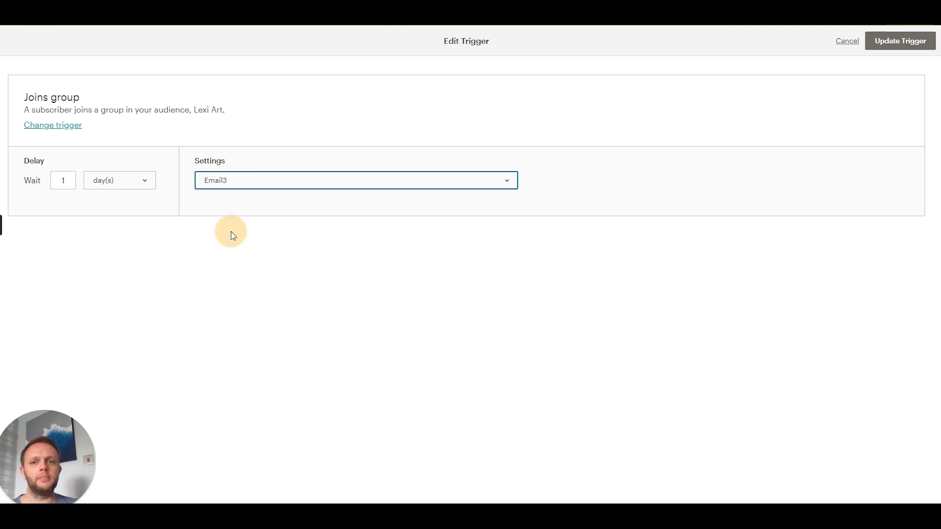
pyautogui.click(912, 39)
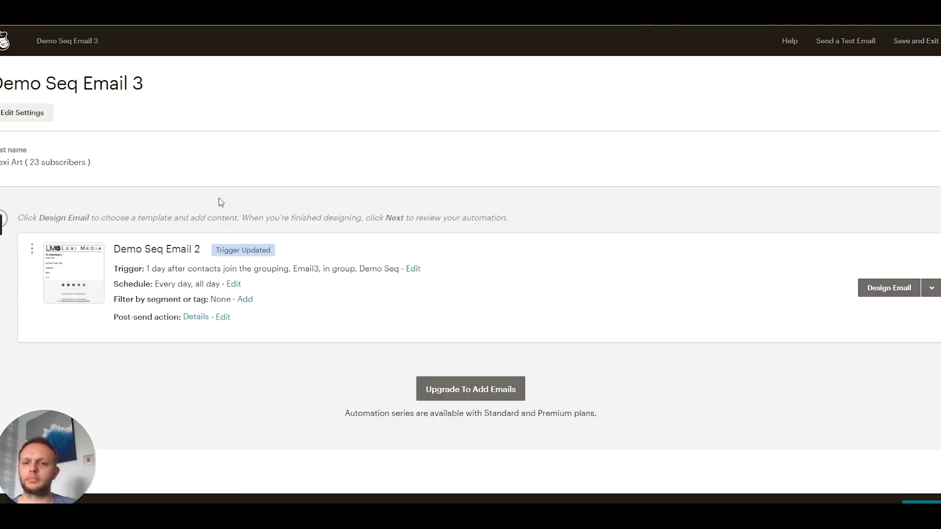
# Step: Set the post-send action to add subscribers to the EmailComplete group and update the action
pyautogui.click(222, 318)
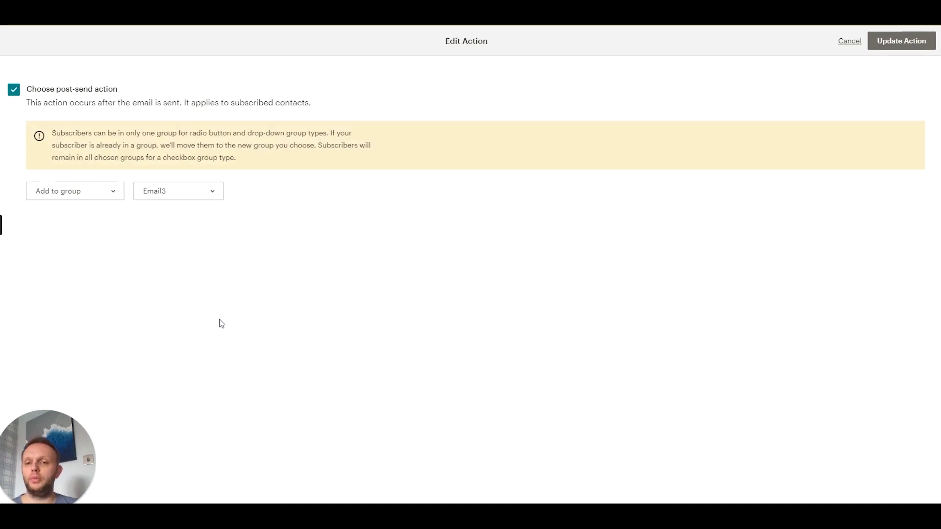
pyautogui.click(169, 191)
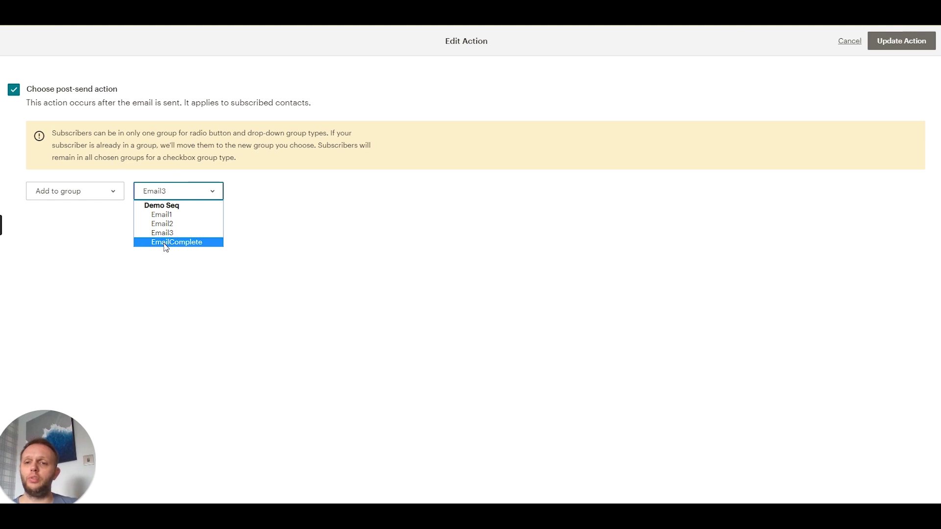
pyautogui.click(166, 245)
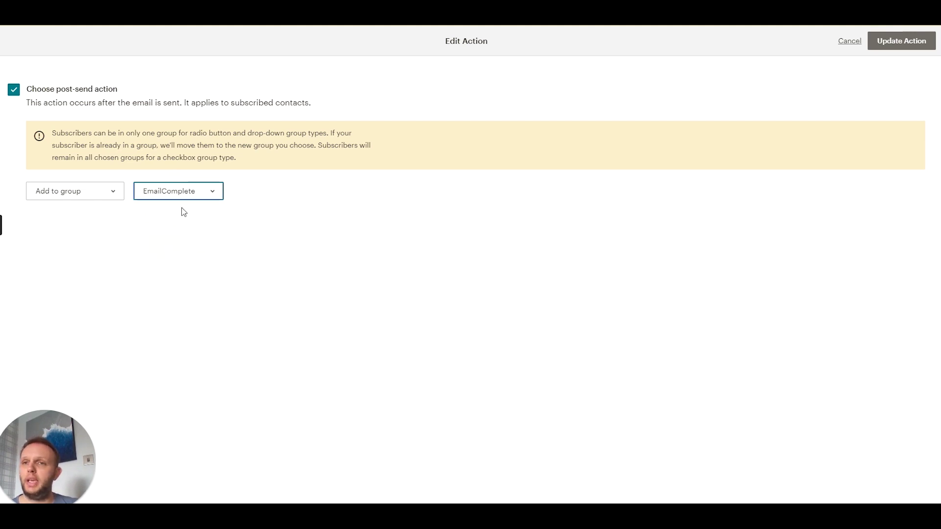
pyautogui.click(902, 40)
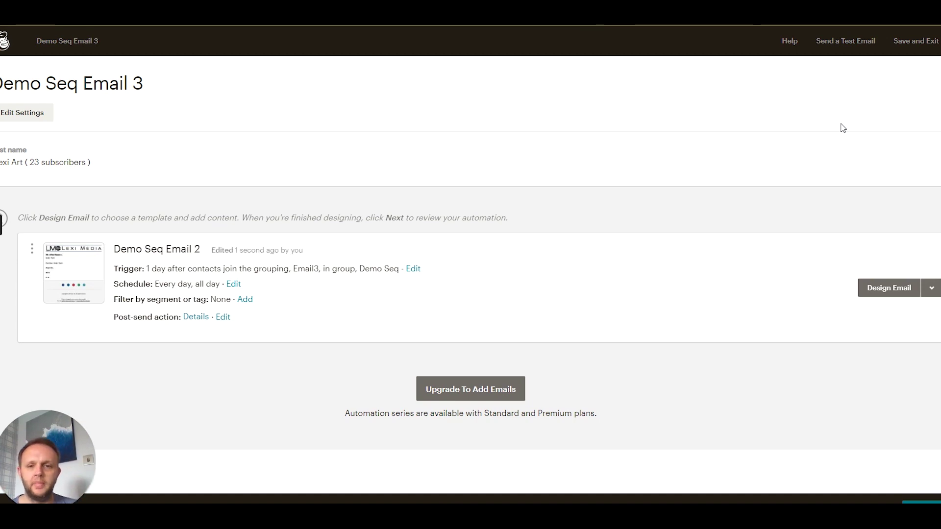
# Step: Open the email's design information and change its name to Demo Seq Email 3 and its subject to Email 3
pyautogui.click(893, 287)
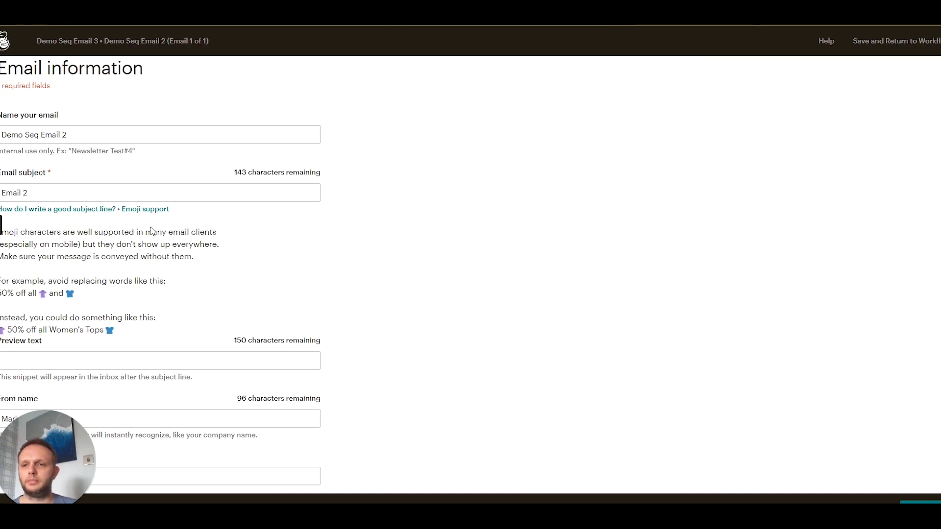
pyautogui.click(86, 136)
pyautogui.press('BackSpace')
pyautogui.write('3')
pyautogui.click(60, 189)
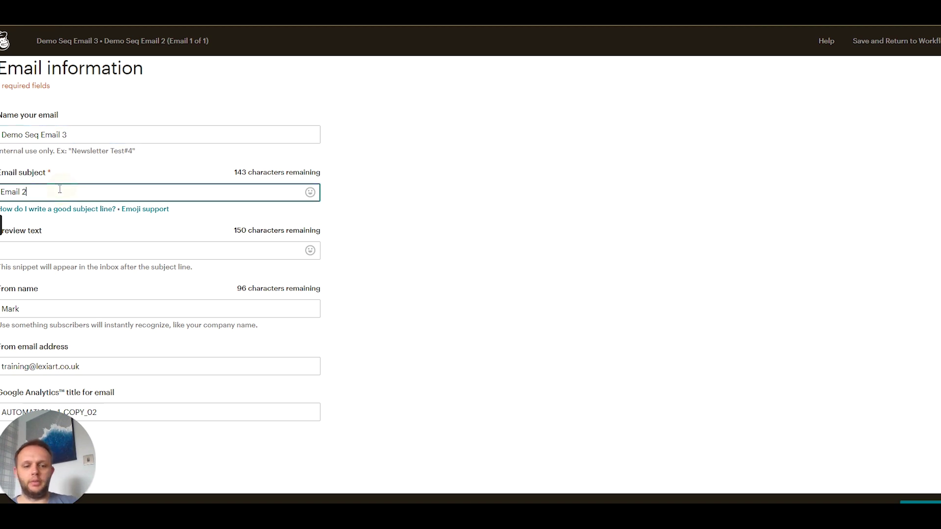
pyautogui.click(54, 247)
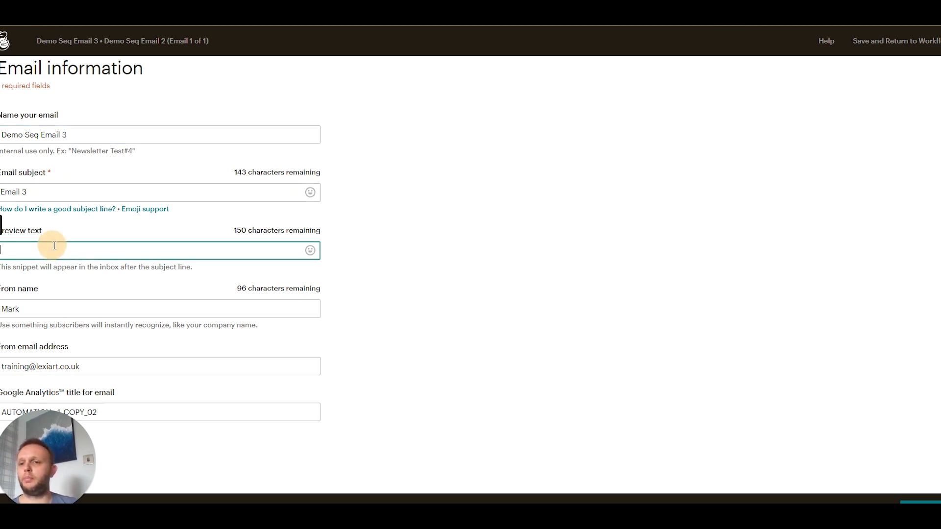
# Step: Proceed to the Demo Seq Email 3 workflow review, start sending it and return to the campaigns list
pyautogui.click(904, 496)
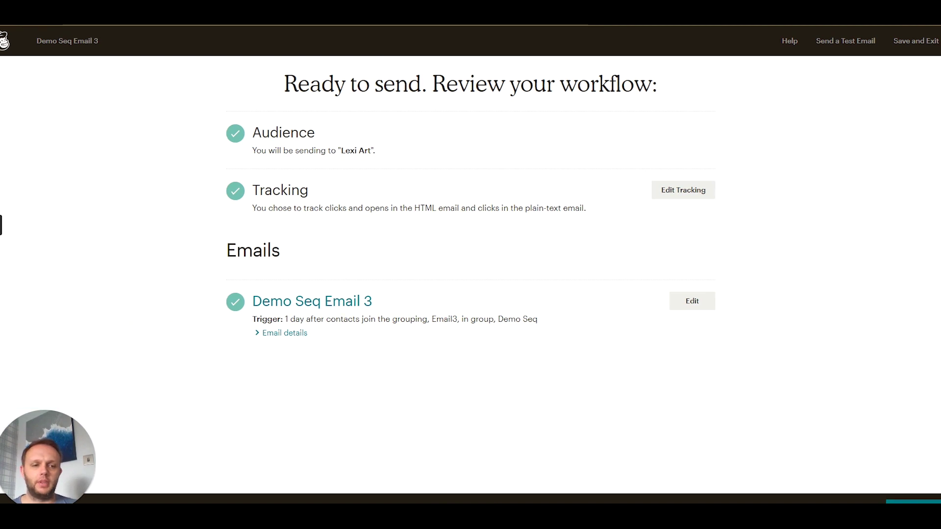
pyautogui.click(915, 499)
pyautogui.click(376, 309)
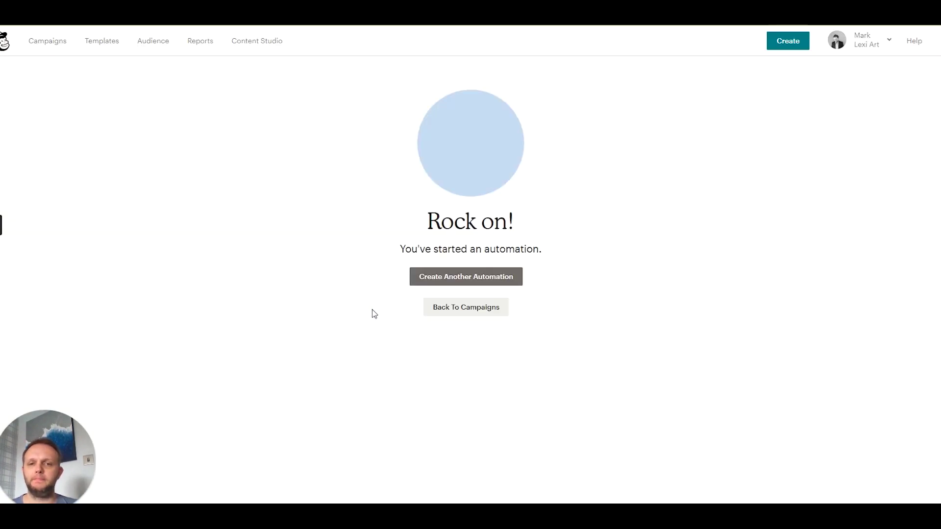
pyautogui.click(447, 306)
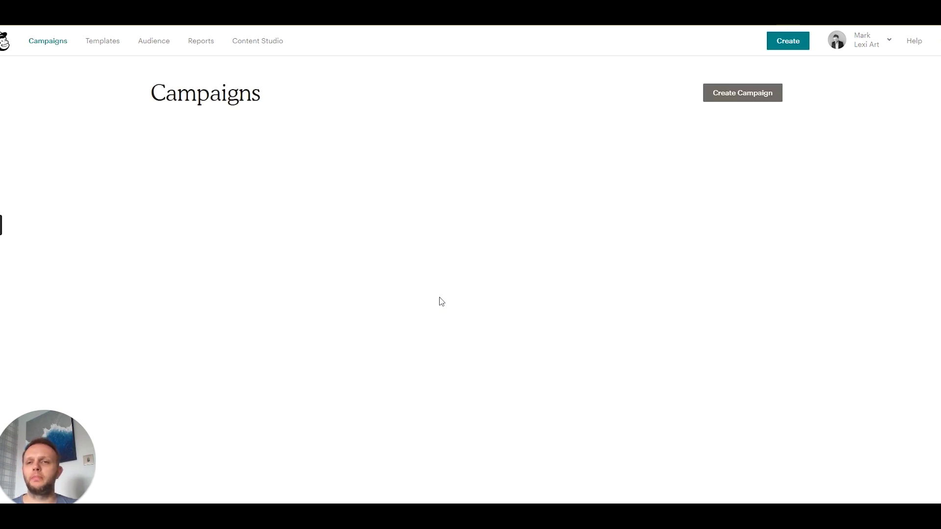
# Step: Move the Demo Seq Email 3 campaign from the recent campaigns into the Demo Seq folder and look over the folder's campaigns
pyautogui.click(186, 240)
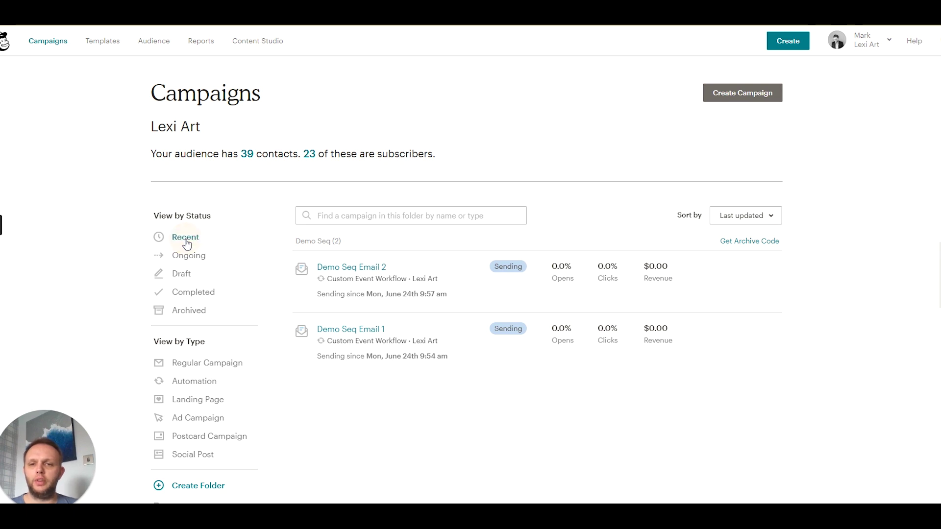
pyautogui.click(284, 269)
pyautogui.click(708, 224)
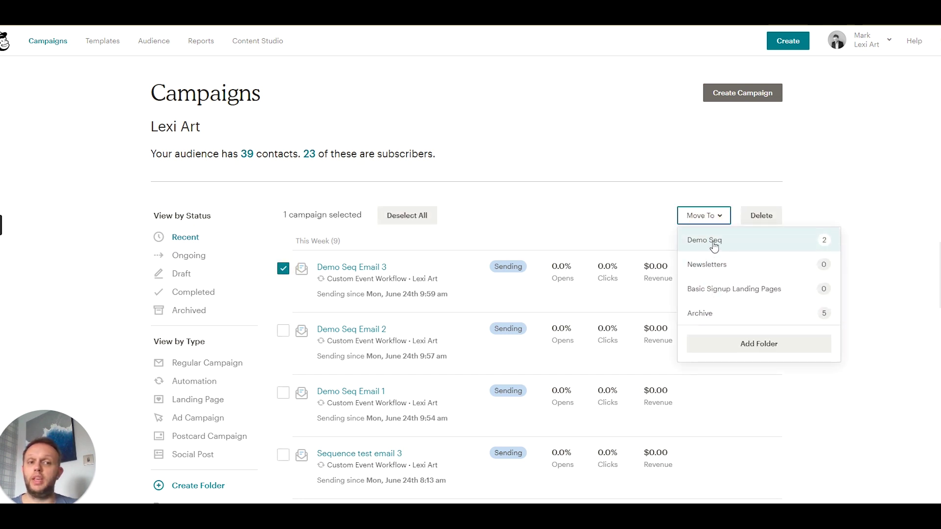
pyautogui.click(714, 245)
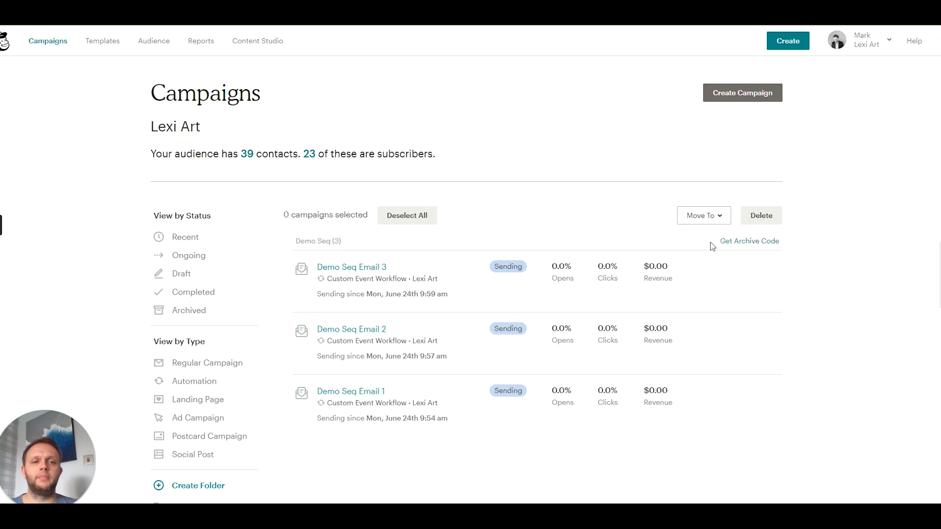
pyautogui.scroll(-1, 192, 448)
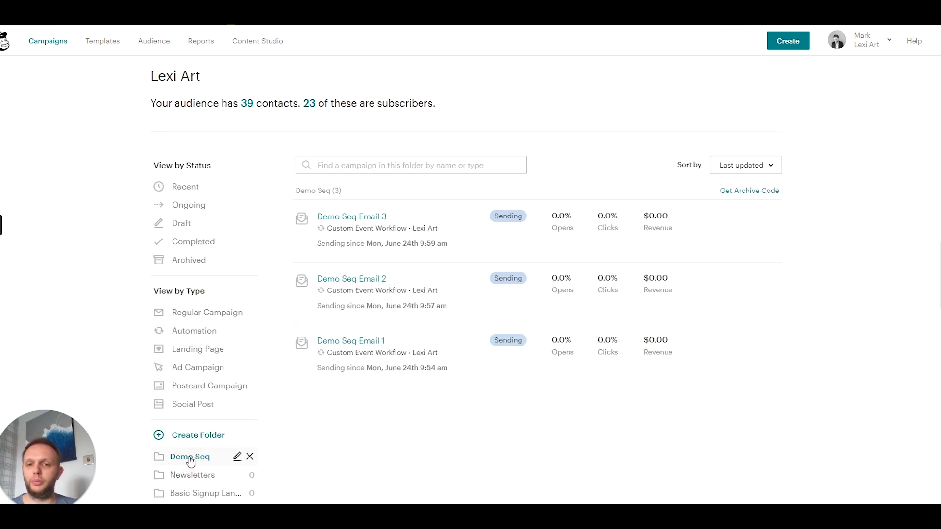
pyautogui.moveTo(414, 256)
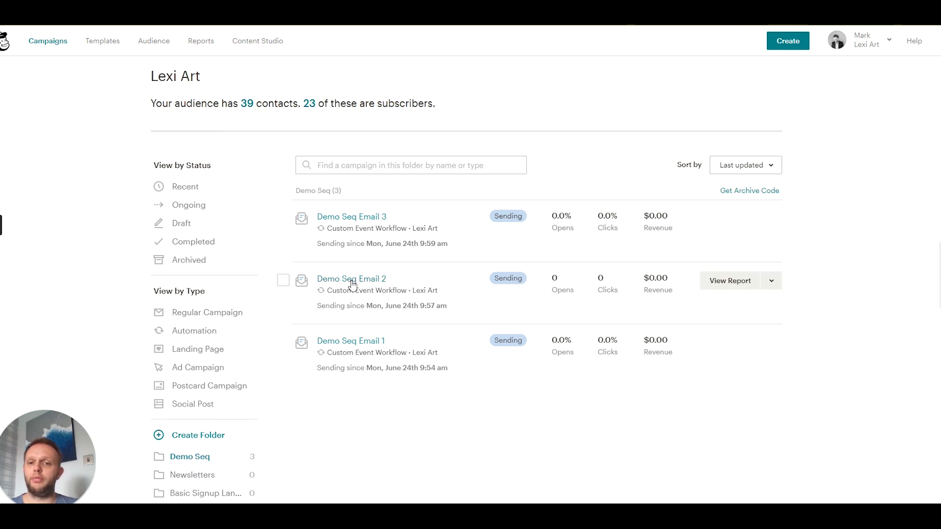